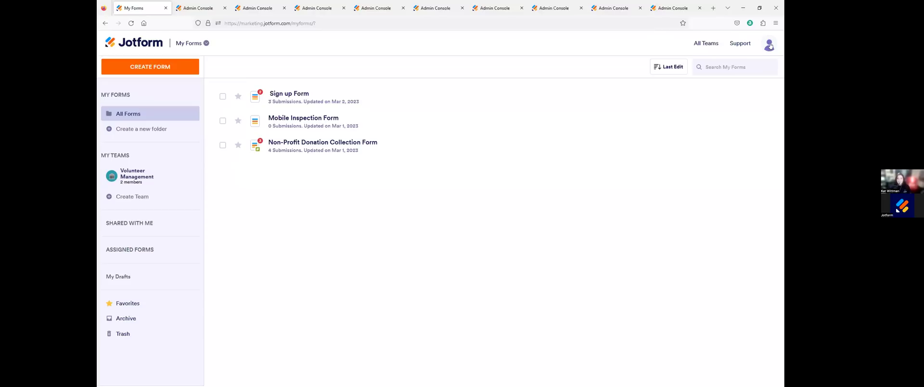
- Open the Admin Console dashboard and review the submissions chart's date range options and the list of forms below it
{"action": "left_click", "coordinate": [770, 45]}
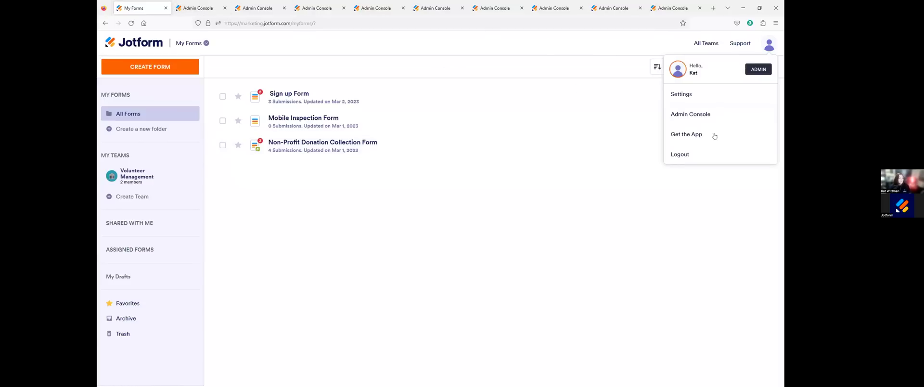
{"action": "left_click", "coordinate": [190, 7]}
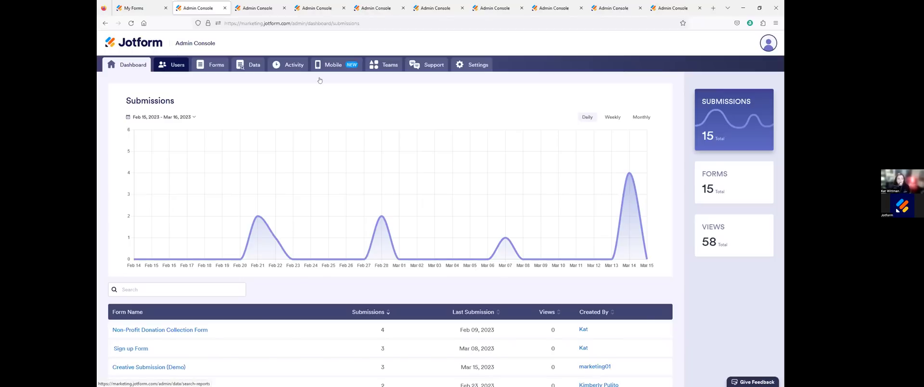
{"action": "left_click", "coordinate": [164, 117]}
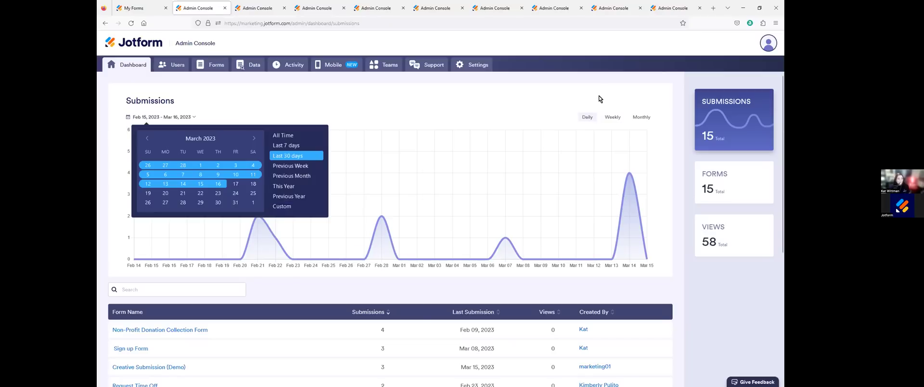
{"action": "left_click", "coordinate": [736, 123]}
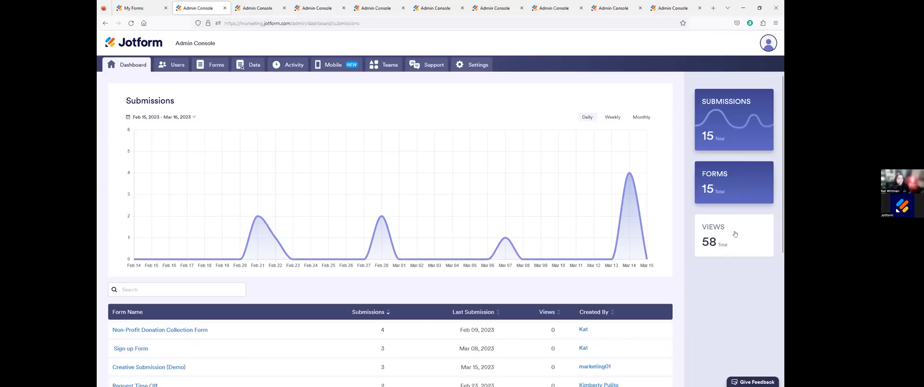
{"action": "scroll", "coordinate": [664, 252], "scroll_direction": "down", "scroll_amount": 1}
{"action": "scroll", "coordinate": [665, 253], "scroll_direction": "down", "scroll_amount": 4}
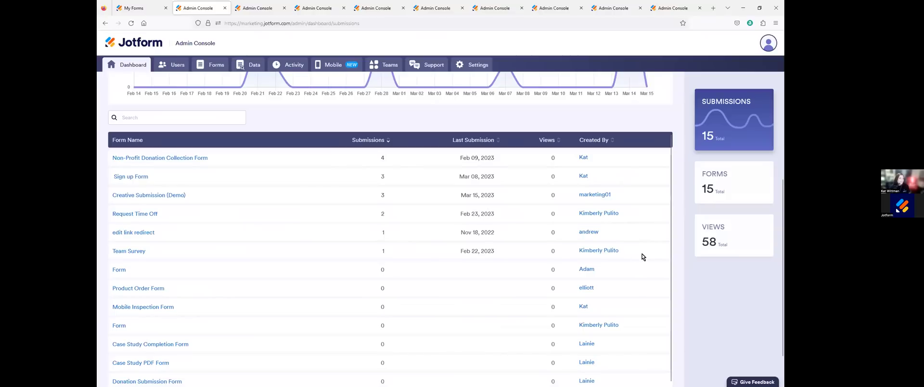
{"action": "scroll", "coordinate": [655, 270], "scroll_direction": "down", "scroll_amount": 1}
{"action": "scroll", "coordinate": [699, 271], "scroll_direction": "up", "scroll_amount": 5}
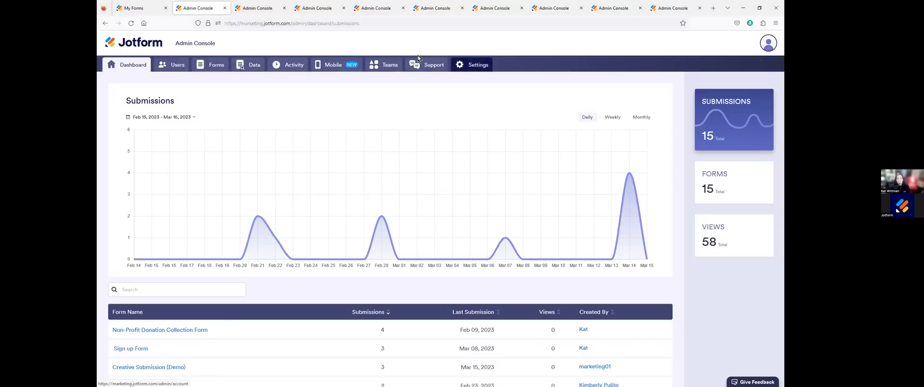
- Open the Admin Console's Users page and search the user list by a user's first name
{"action": "left_click", "coordinate": [270, 3]}
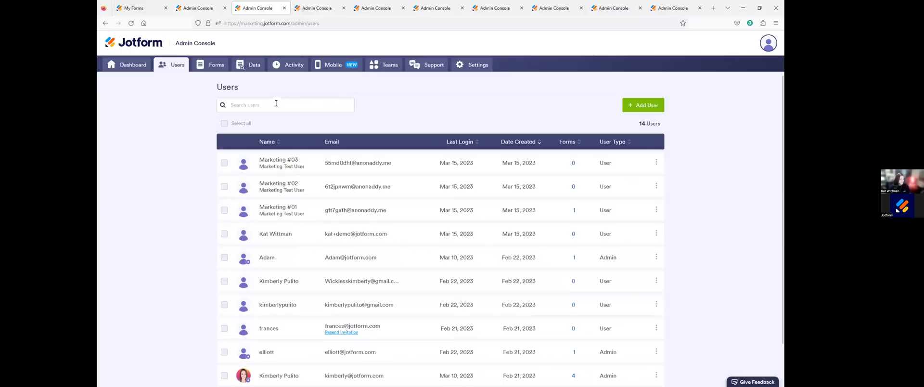
{"action": "type", "text": "kat"}
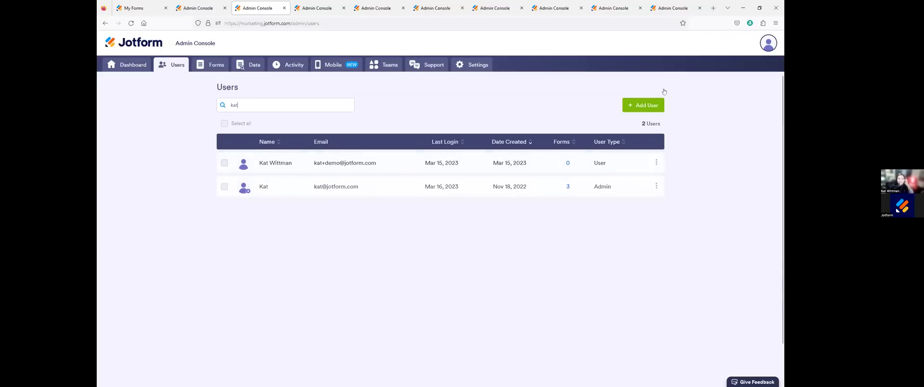
- Review the blank Add New User form, close it without adding anyone, and clear the selection of the listed users
{"action": "left_click", "coordinate": [645, 105]}
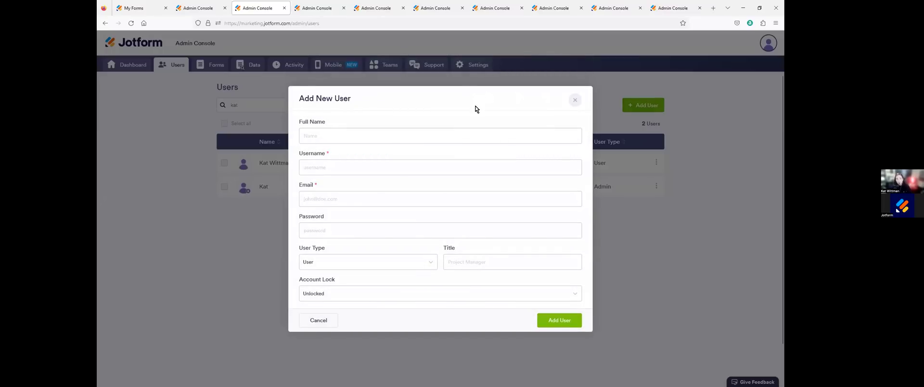
{"action": "left_click", "coordinate": [445, 132]}
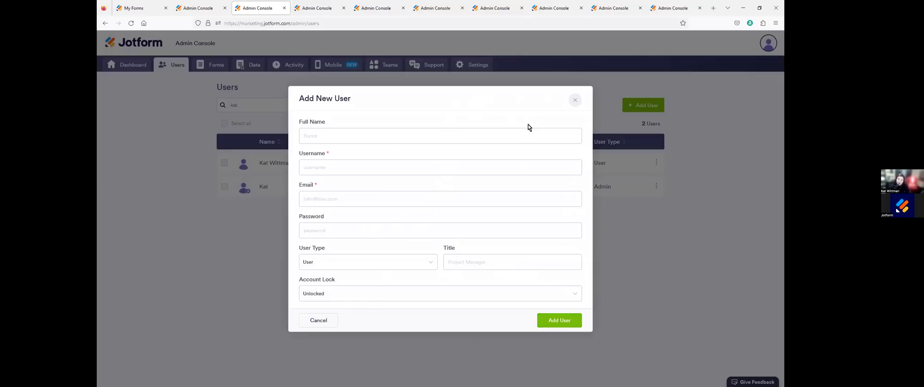
{"action": "left_click", "coordinate": [576, 101]}
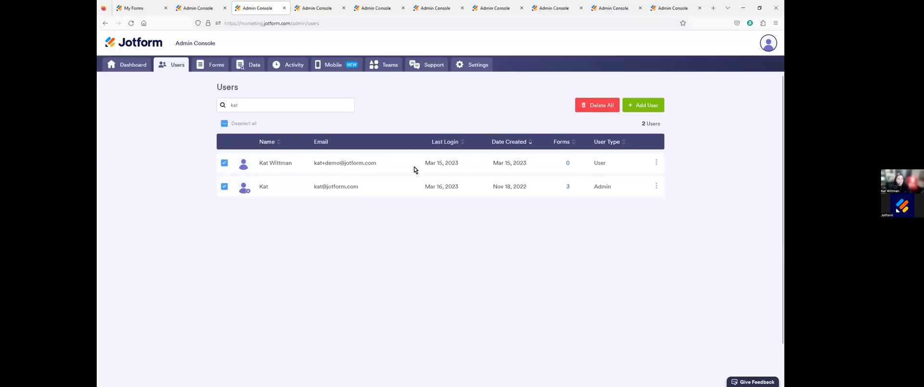
{"action": "left_click", "coordinate": [224, 123]}
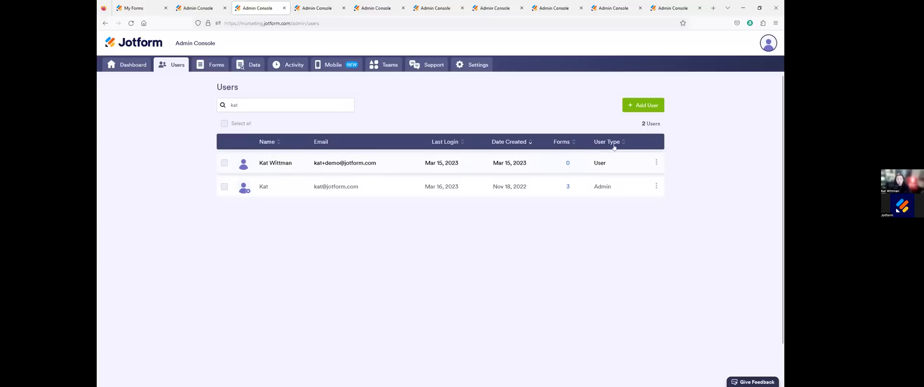
- Edit the listed demo user with User as the user type, set Account Lock to Locked, and save the update
{"action": "left_click", "coordinate": [656, 164]}
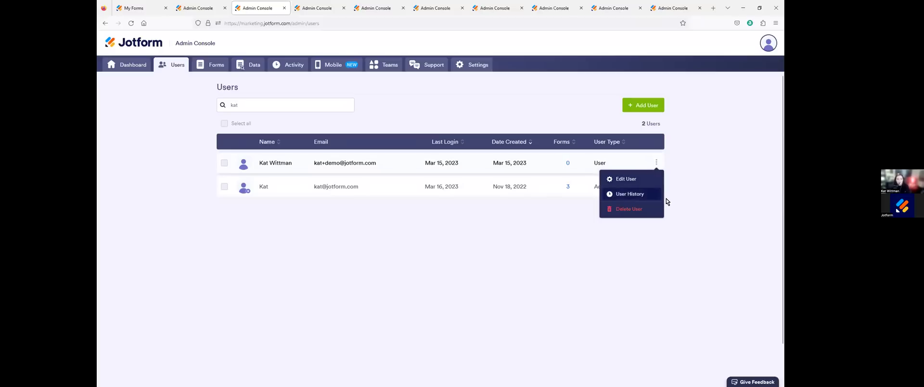
{"action": "left_click", "coordinate": [631, 179]}
{"action": "left_click", "coordinate": [344, 133]}
{"action": "left_click", "coordinate": [358, 165]}
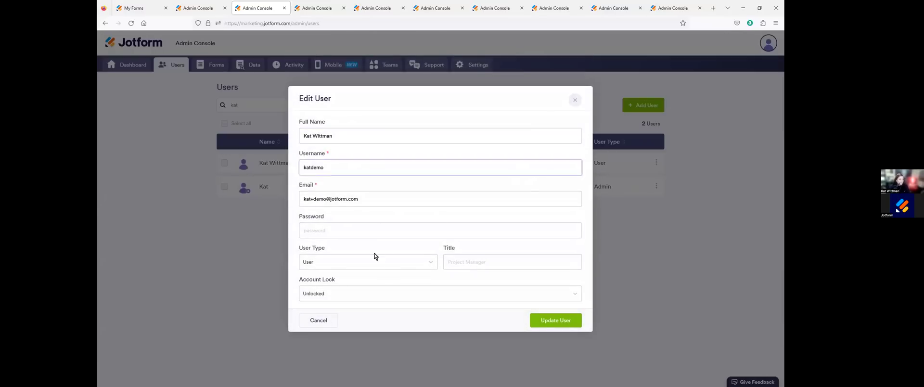
{"action": "left_click", "coordinate": [303, 230]}
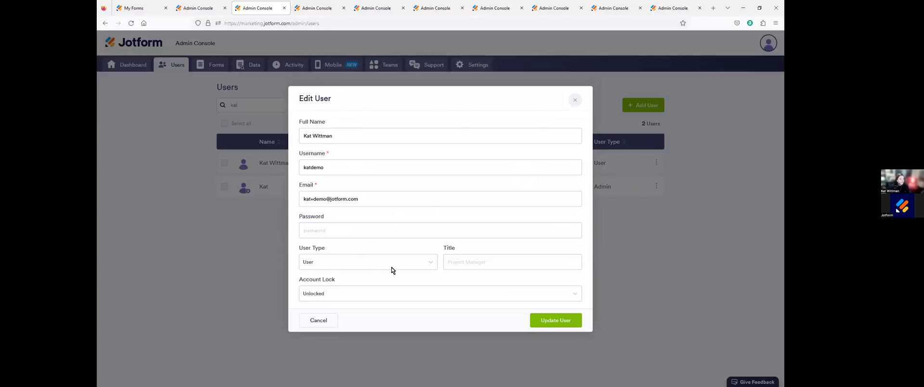
{"action": "left_click", "coordinate": [411, 262]}
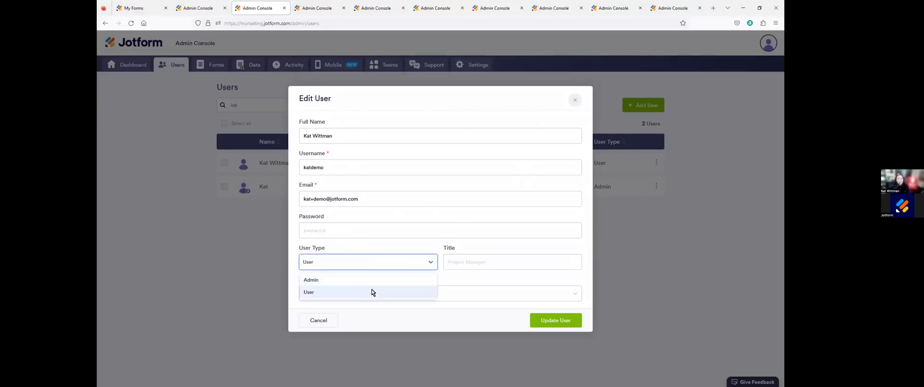
{"action": "left_click", "coordinate": [347, 294]}
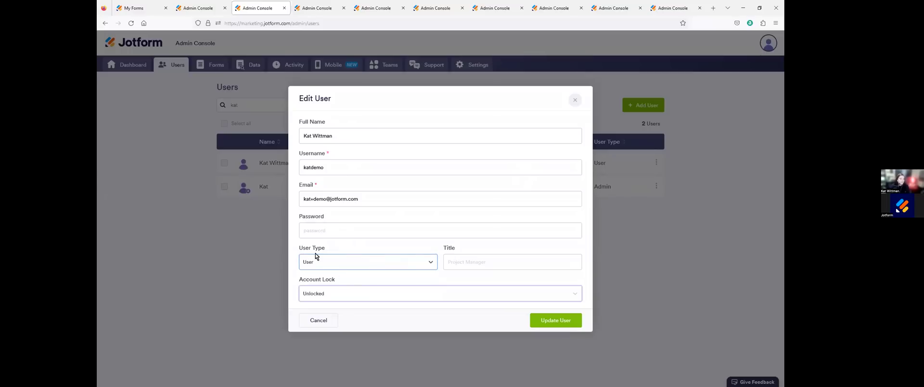
{"action": "left_click", "coordinate": [447, 294]}
{"action": "left_click", "coordinate": [321, 326]}
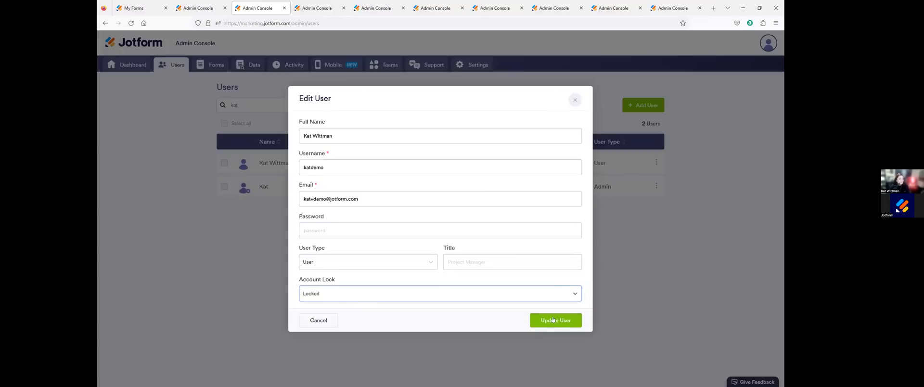
{"action": "left_click", "coordinate": [582, 313]}
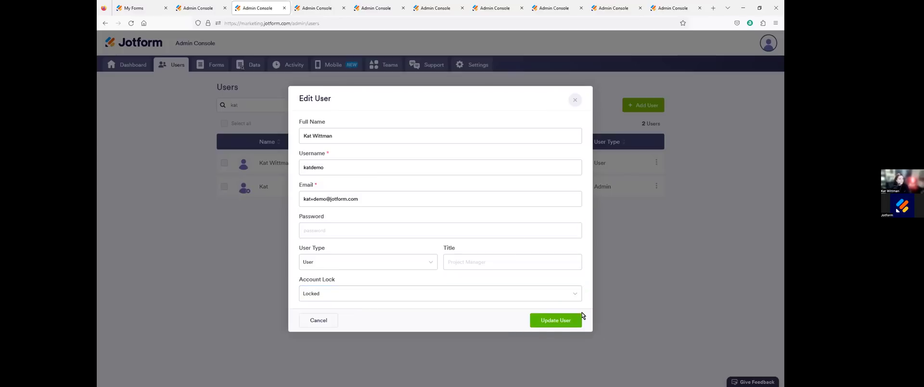
{"action": "left_click", "coordinate": [558, 320]}
{"action": "mouse_move", "coordinate": [299, 163]}
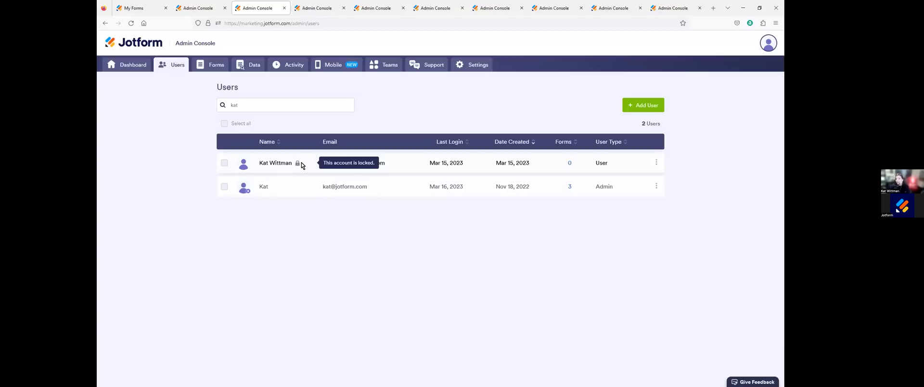
- Edit the locked demo user again, set Account Lock to Unlocked, and save the update
{"action": "left_click", "coordinate": [656, 162]}
{"action": "left_click", "coordinate": [625, 179]}
{"action": "left_click", "coordinate": [415, 293]}
{"action": "left_click", "coordinate": [556, 312]}
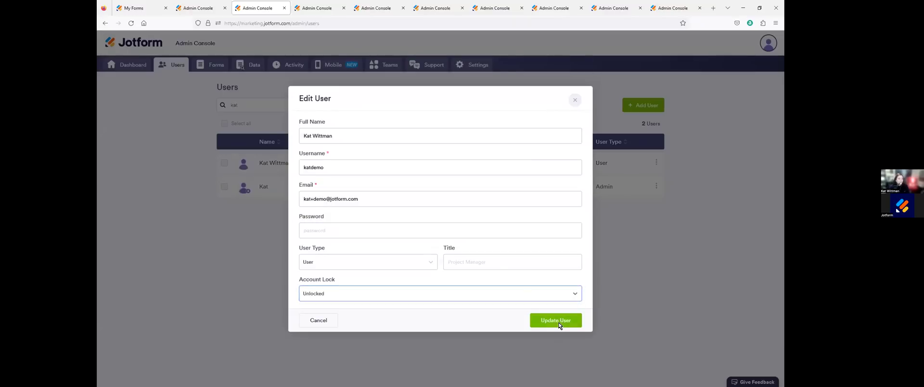
{"action": "left_click", "coordinate": [559, 322]}
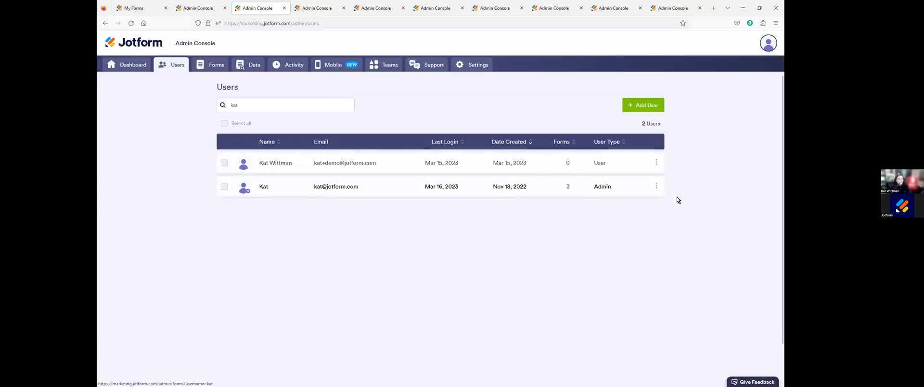
- Open the user history of the listed Admin account and examine its date range and activity filters
{"action": "left_click", "coordinate": [656, 186]}
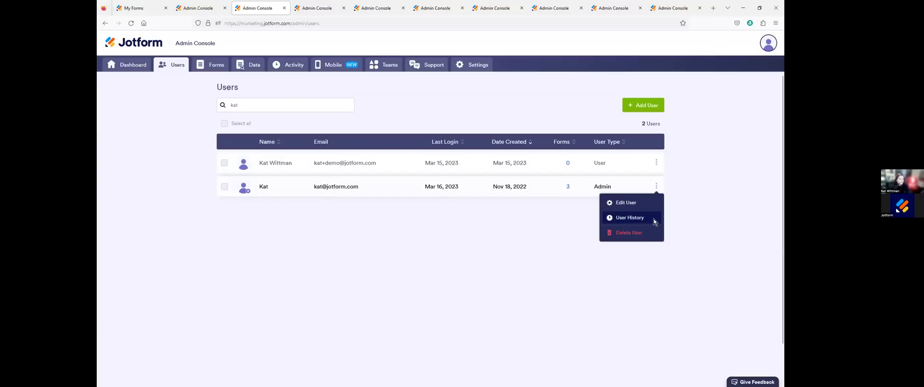
{"action": "left_click", "coordinate": [654, 220]}
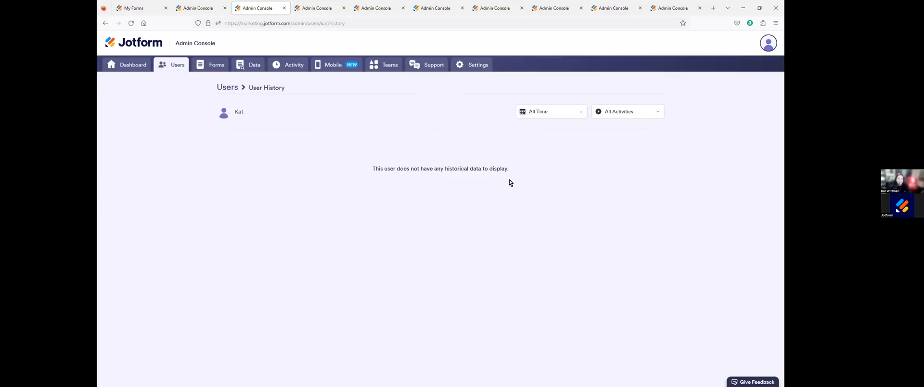
{"action": "left_click", "coordinate": [563, 110]}
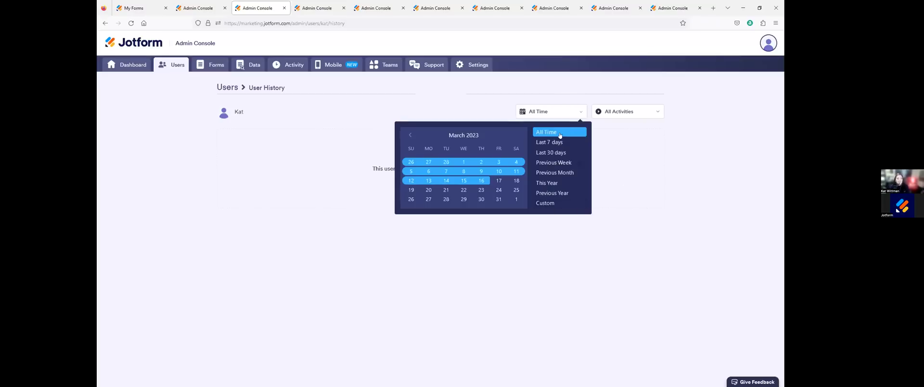
{"action": "left_click", "coordinate": [649, 113]}
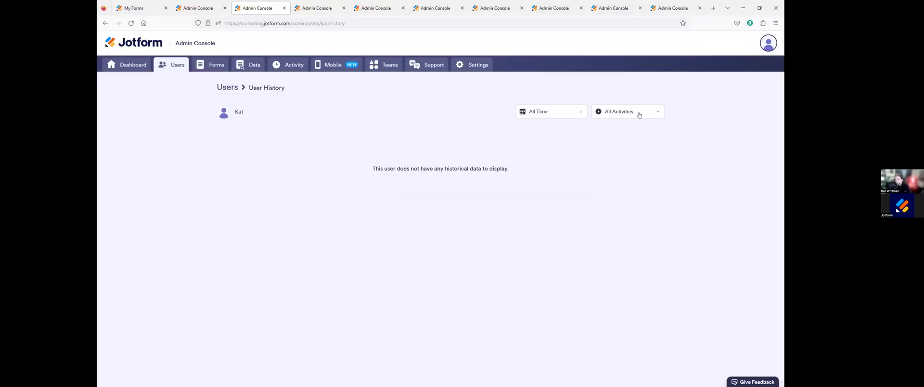
- Return to the user list, open the user history of Marketing #01, and review its date range and activity type filter options
{"action": "left_click", "coordinate": [186, 65]}
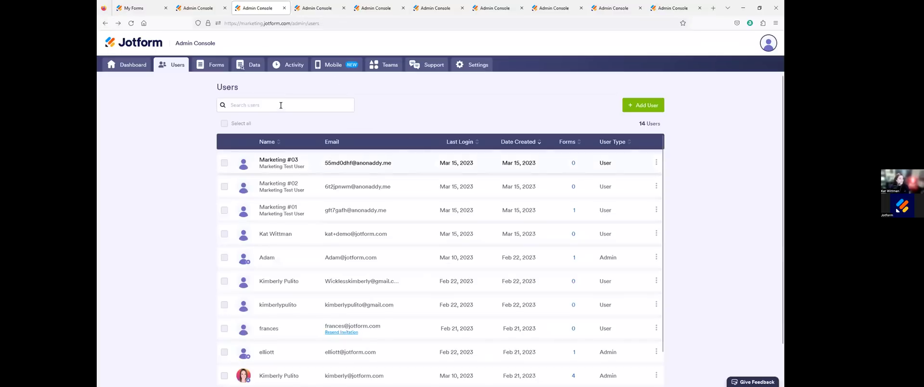
{"action": "left_click", "coordinate": [656, 163]}
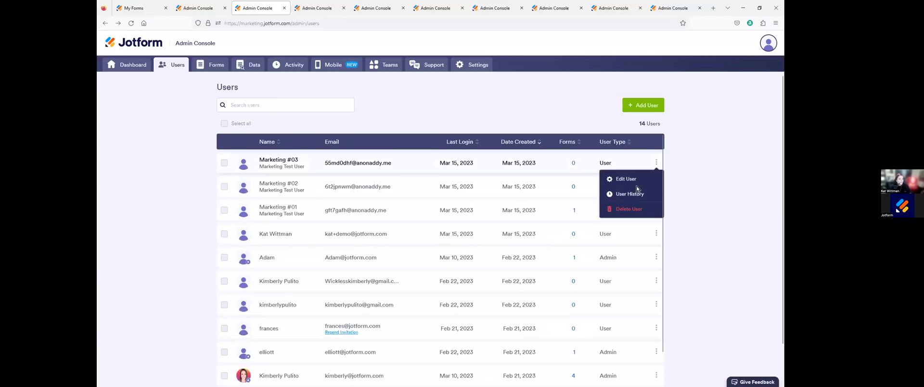
{"action": "left_click", "coordinate": [656, 210]}
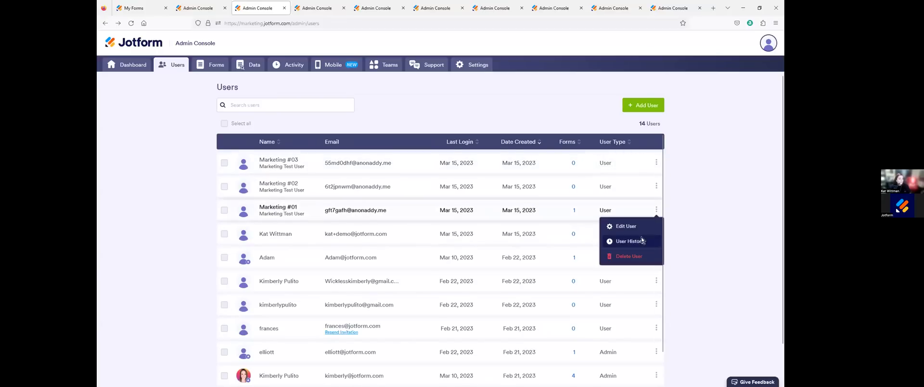
{"action": "left_click", "coordinate": [642, 242]}
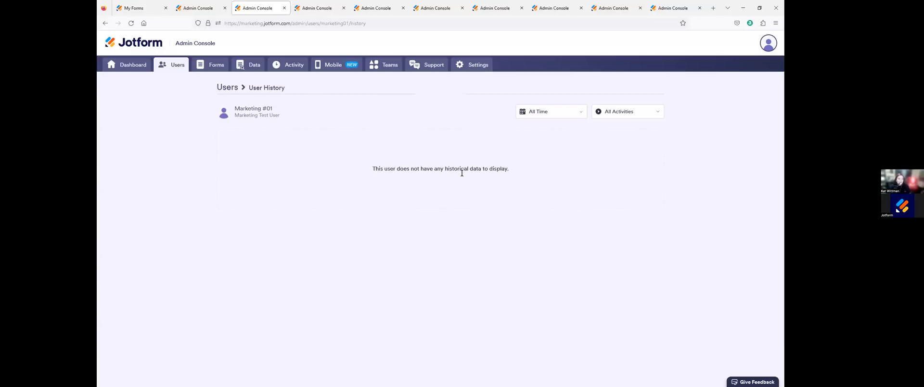
{"action": "left_click", "coordinate": [576, 112]}
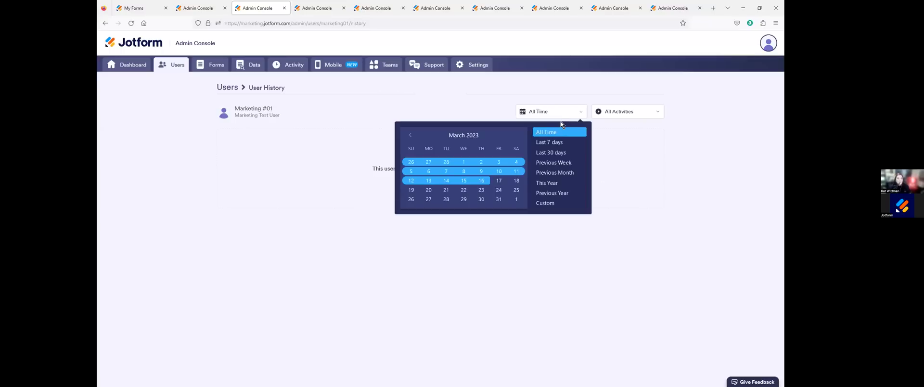
{"action": "left_click", "coordinate": [651, 114]}
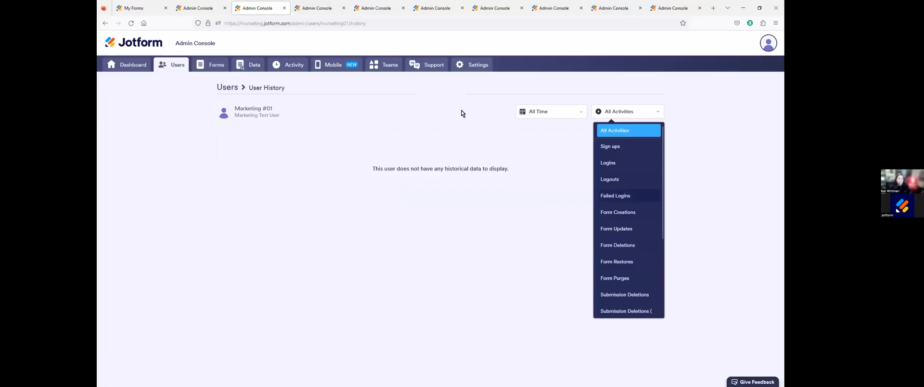
{"action": "left_click", "coordinate": [426, 106]}
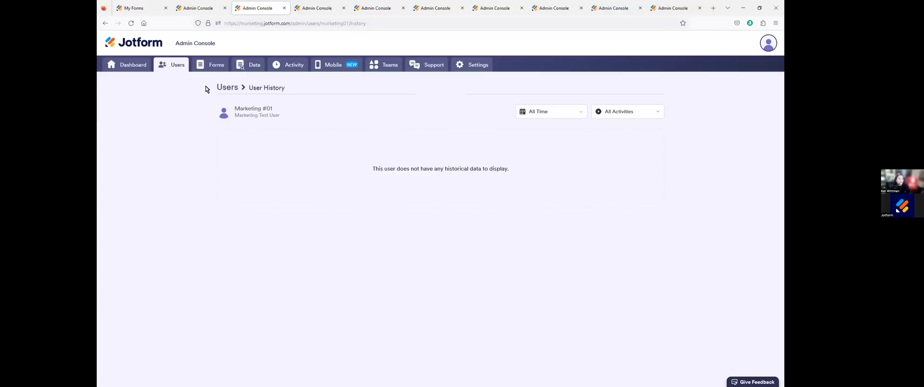
- Go back from the user history to the full user list and search it by a user's first name
{"action": "left_click", "coordinate": [225, 87]}
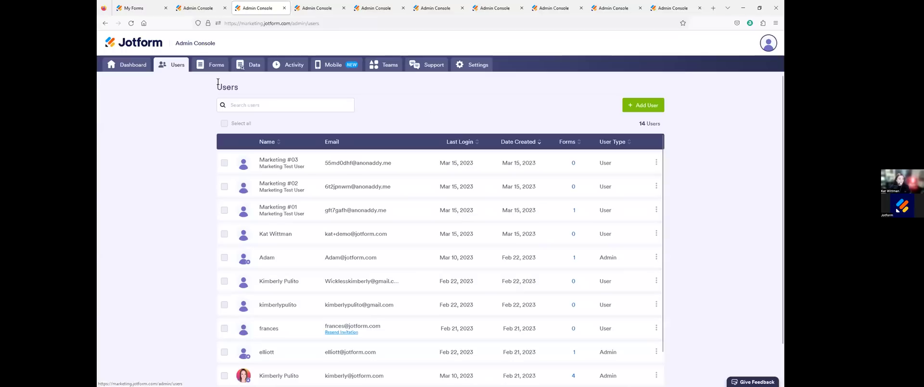
{"action": "left_click", "coordinate": [257, 103]}
{"action": "type", "text": "kat"}
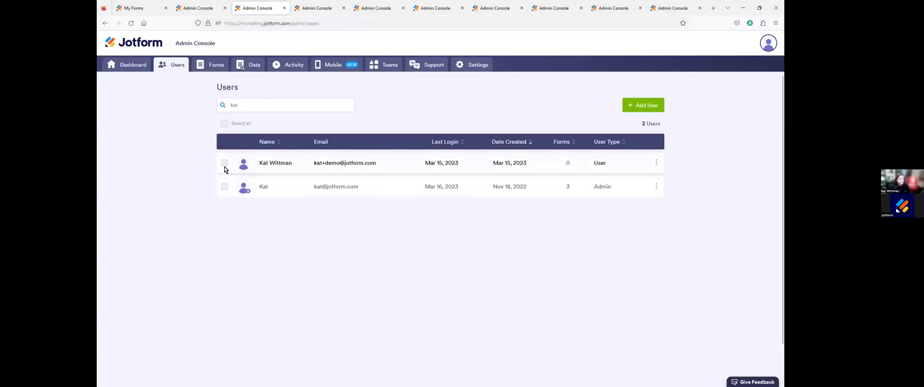
- Select the demo user's account in the search results and clear the selection again
{"action": "left_click", "coordinate": [224, 162]}
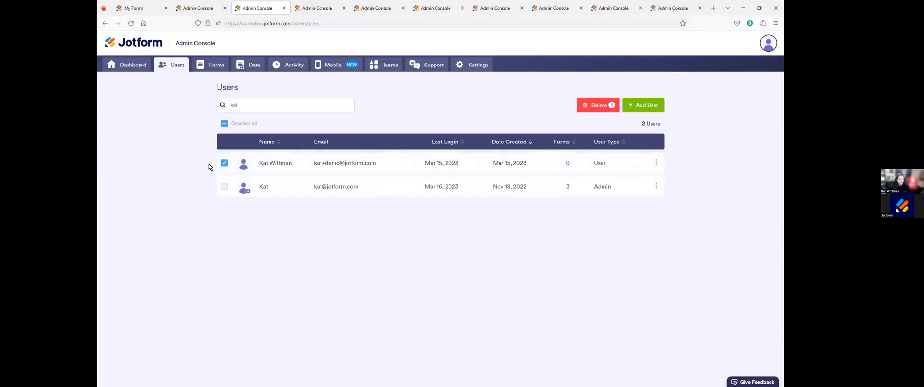
{"action": "left_click", "coordinate": [224, 163]}
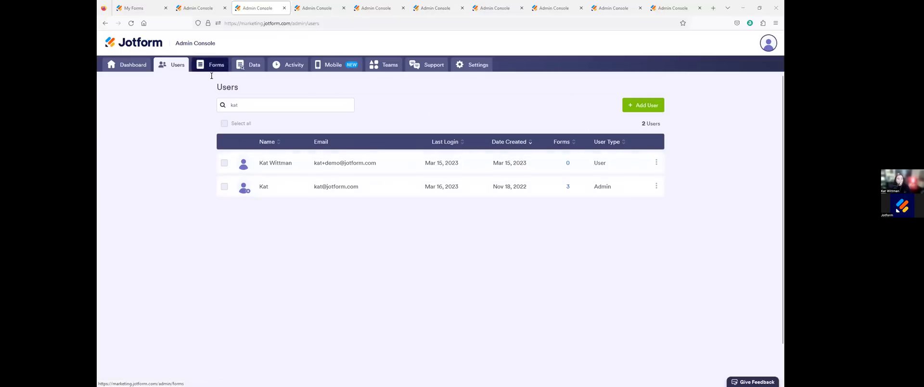
- Open the organization's forms list in the next browser tab and view the actions available for the Non-Profit Donation Collection Form
{"action": "left_click", "coordinate": [313, 13]}
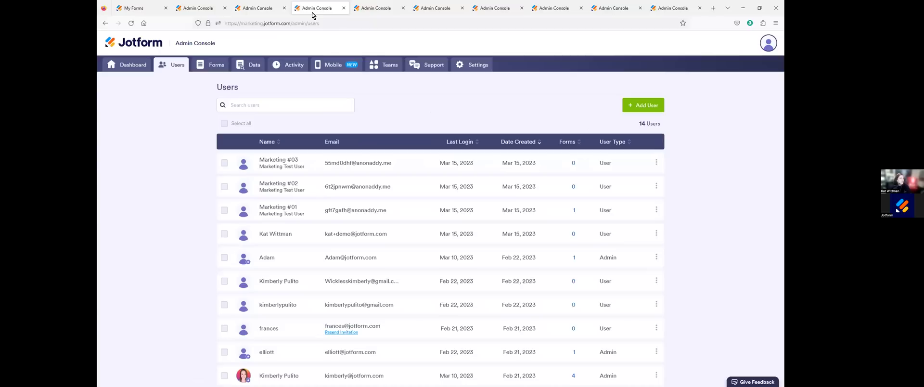
{"action": "left_click", "coordinate": [209, 65]}
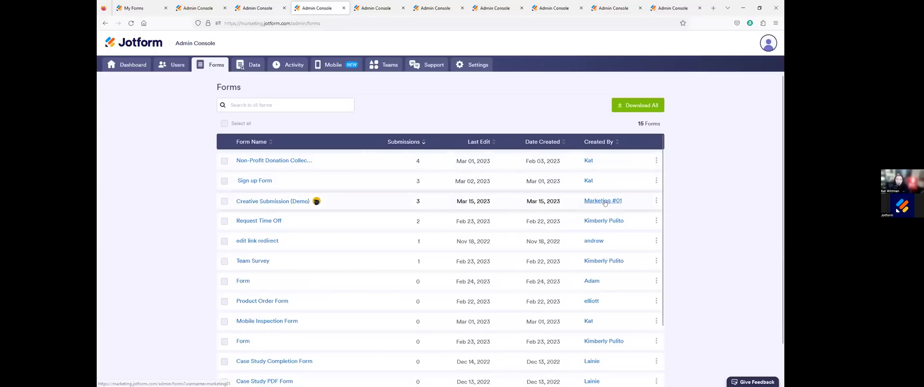
{"action": "mouse_move", "coordinate": [328, 205]}
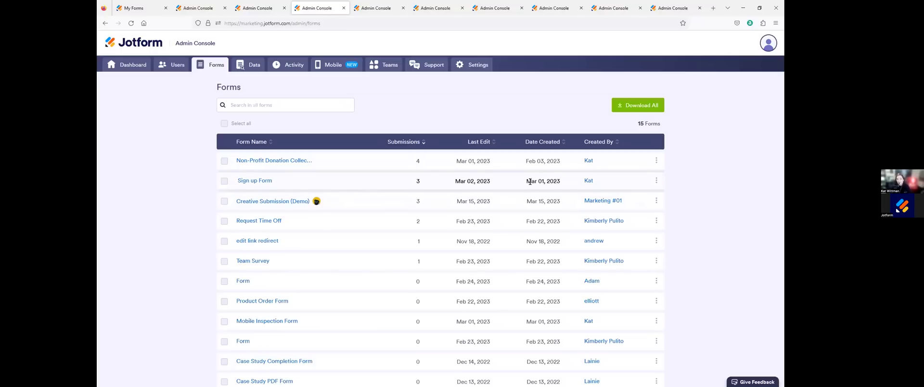
{"action": "left_click", "coordinate": [655, 160]}
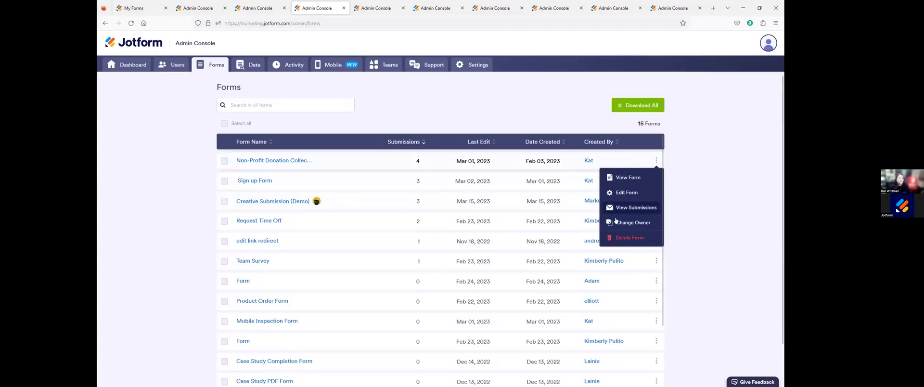
- Select the Non-Profit Donation Collection Form and the Sign up Form, and change their owner to the demo user account
{"action": "left_click", "coordinate": [225, 181]}
{"action": "left_click", "coordinate": [417, 157]}
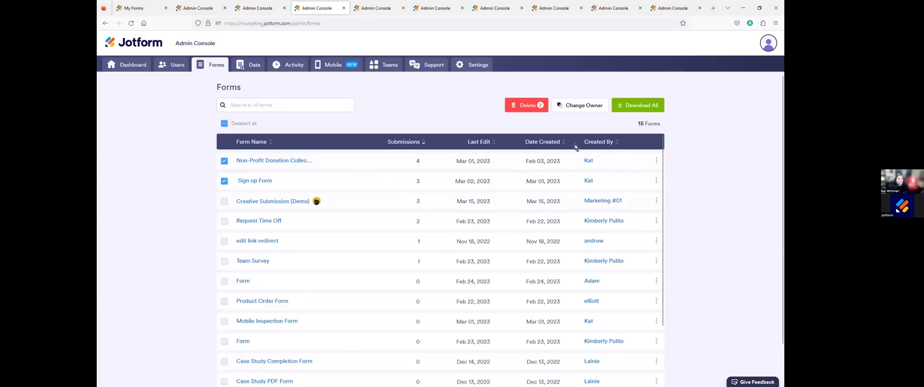
{"action": "left_click", "coordinate": [655, 182]}
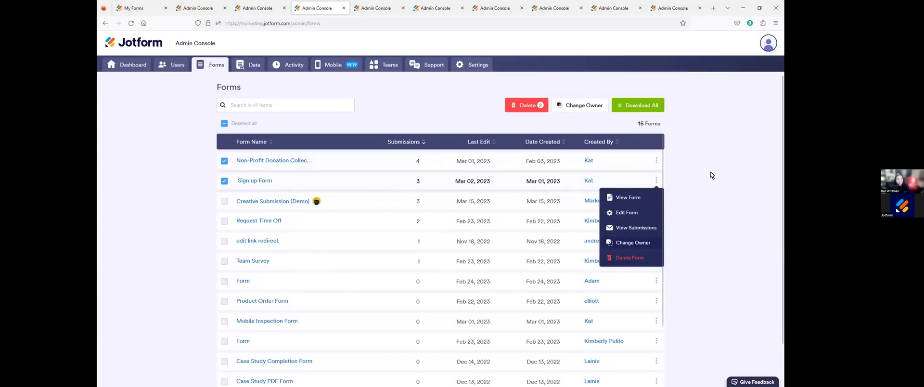
{"action": "left_click", "coordinate": [210, 182]}
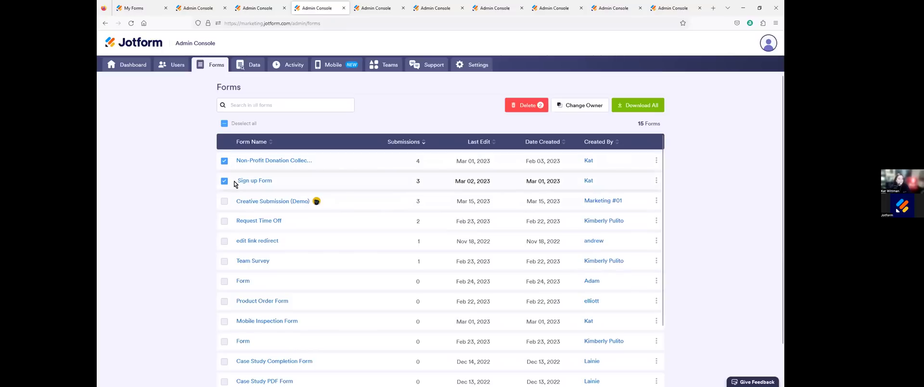
{"action": "left_click", "coordinate": [585, 106]}
{"action": "type", "text": "kat"}
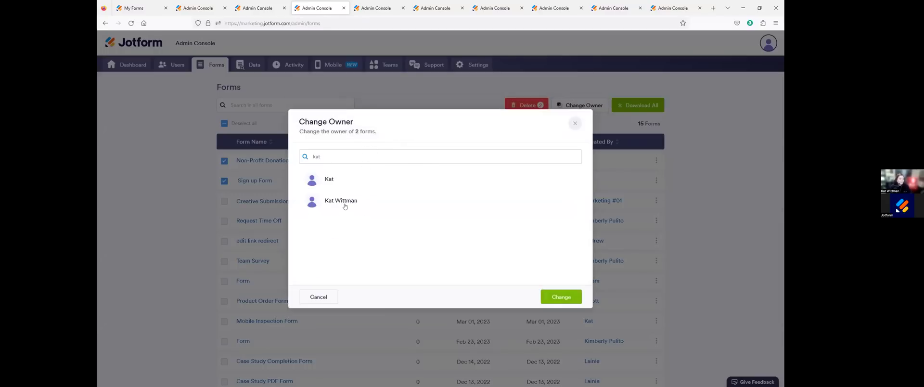
{"action": "left_click", "coordinate": [571, 200]}
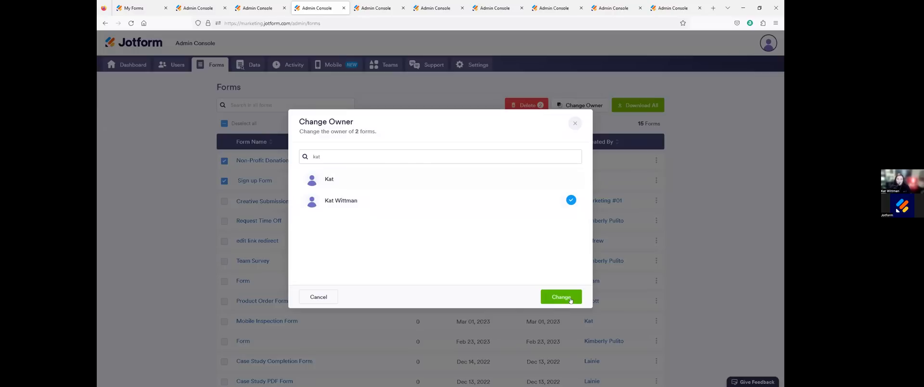
{"action": "left_click", "coordinate": [557, 298]}
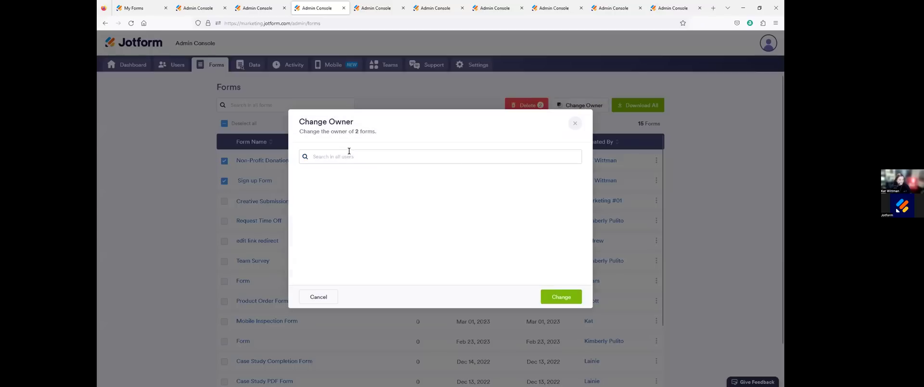
- Change the owner of the two selected forms back to the original admin account and clear the form selection
{"action": "type", "text": "kat"}
{"action": "left_click", "coordinate": [339, 186]}
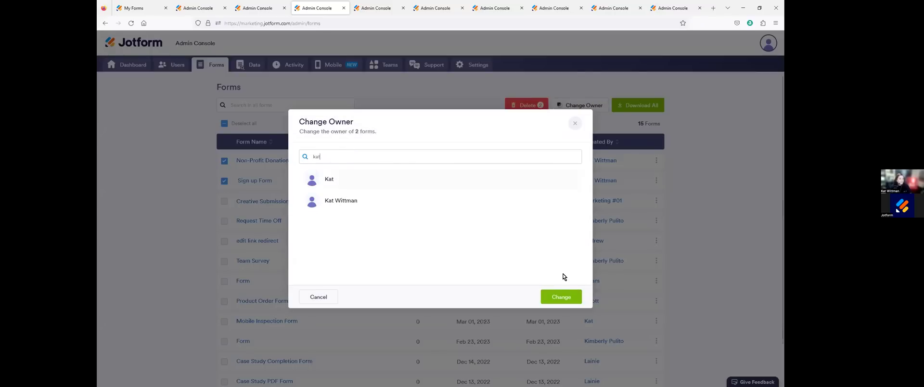
{"action": "left_click", "coordinate": [561, 296]}
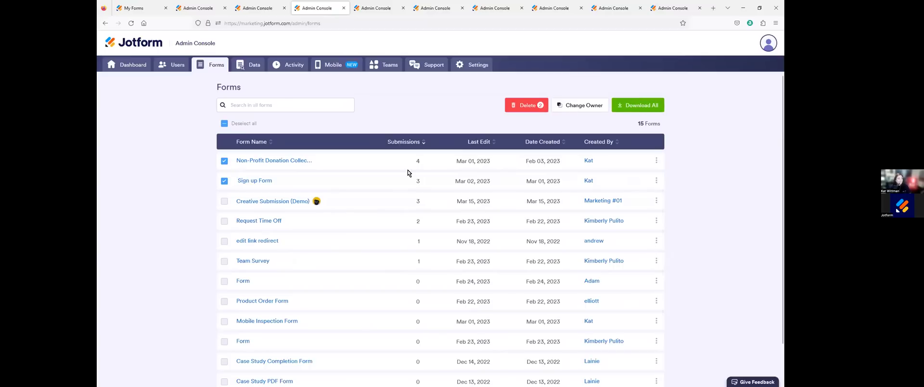
{"action": "left_click", "coordinate": [224, 180]}
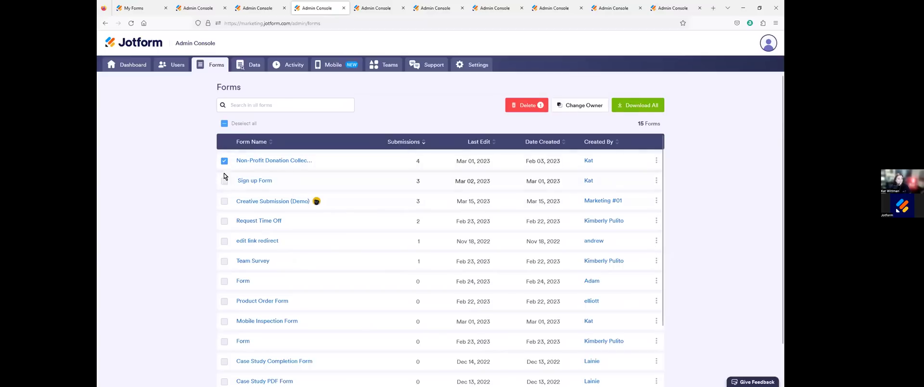
{"action": "left_click", "coordinate": [224, 123]}
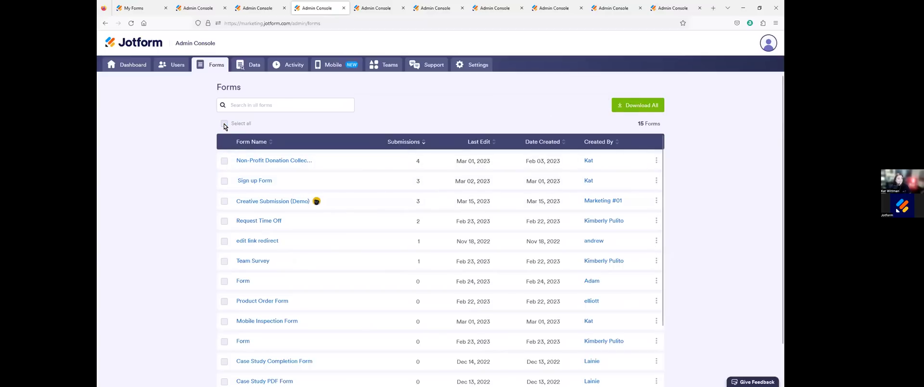
- Select all forms, examine the download format options, and clear the selection again
{"action": "left_click", "coordinate": [223, 123]}
{"action": "left_click", "coordinate": [651, 106]}
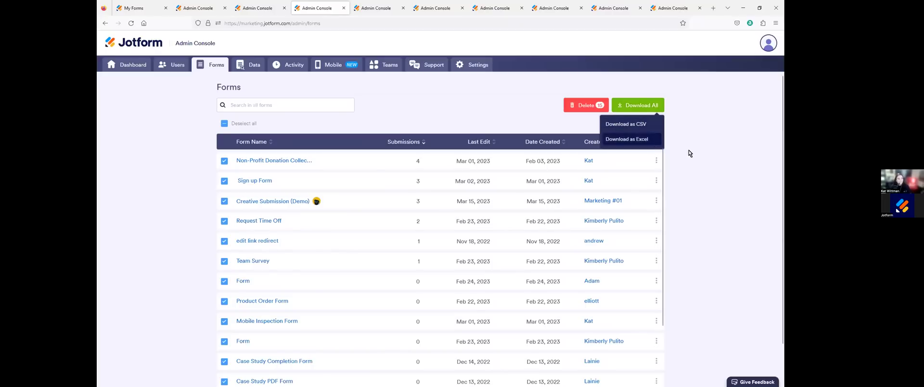
{"action": "left_click", "coordinate": [225, 123]}
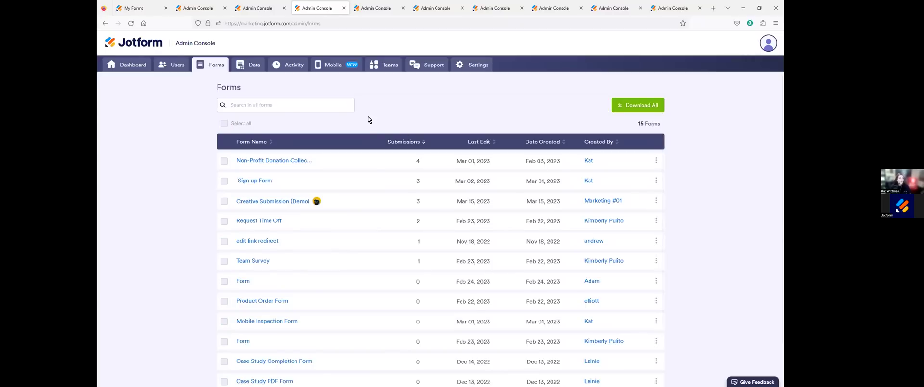
{"action": "left_click", "coordinate": [656, 160]}
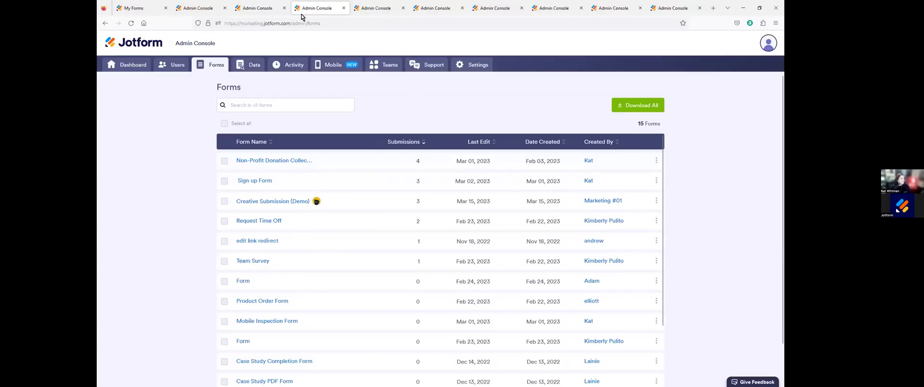
- Create a personal data report named Test that searches all forms for the sample contact's e-mail address, and dismiss the confirmation
{"action": "left_click", "coordinate": [249, 67]}
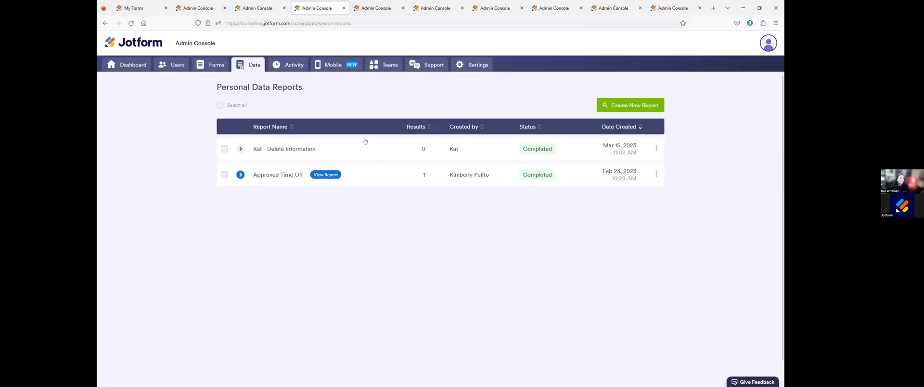
{"action": "left_click", "coordinate": [651, 105]}
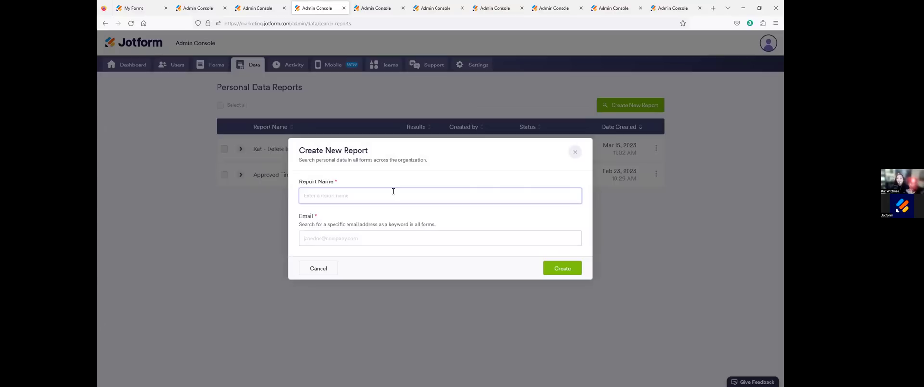
{"action": "left_click", "coordinate": [394, 192]}
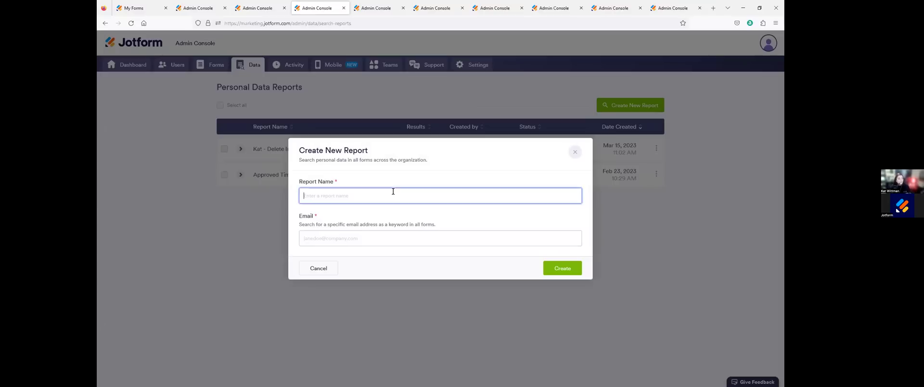
{"action": "type", "text": "Test"}
{"action": "key", "text": "Tab"}
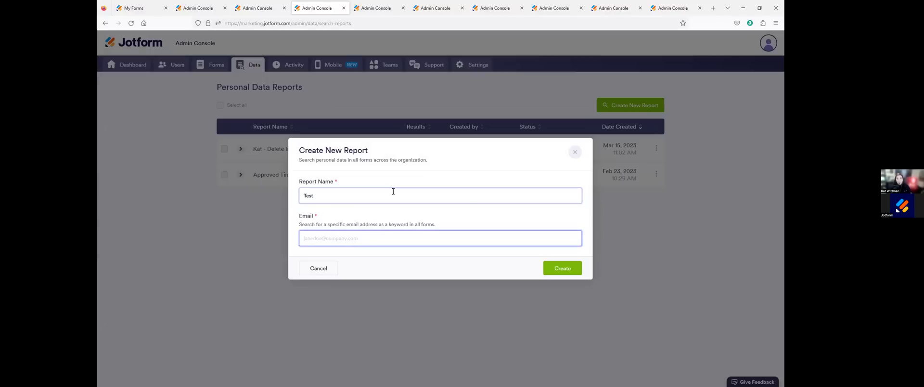
{"action": "type", "text": "john@example.copm"}
{"action": "key", "text": "BackSpace"}
{"action": "type", "text": "m"}
{"action": "key", "text": "Return"}
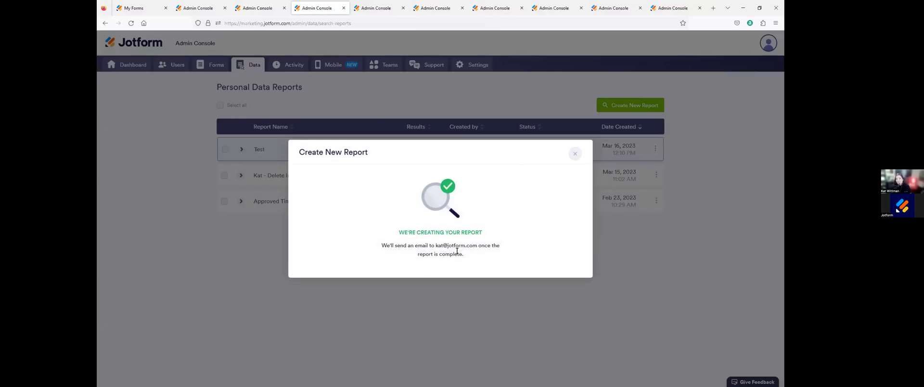
{"action": "left_click", "coordinate": [575, 154]}
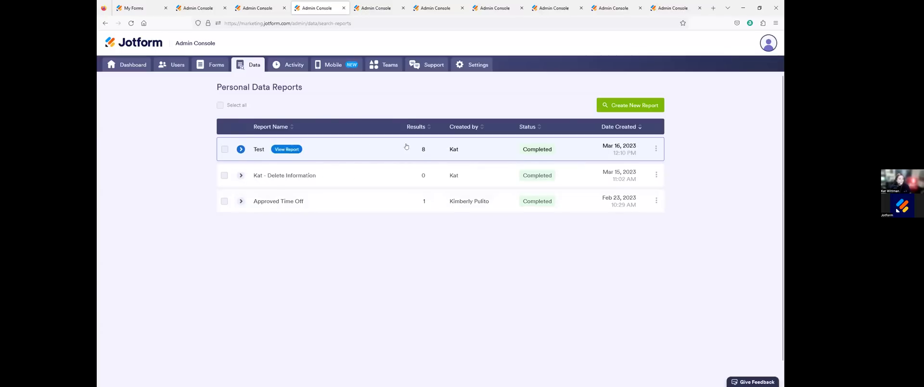
- Open the Test report and expand the Non-Profit Donation Collection Form group to examine its matching submission
{"action": "left_click", "coordinate": [284, 150]}
{"action": "left_click", "coordinate": [456, 144]}
{"action": "mouse_move", "coordinate": [368, 164]}
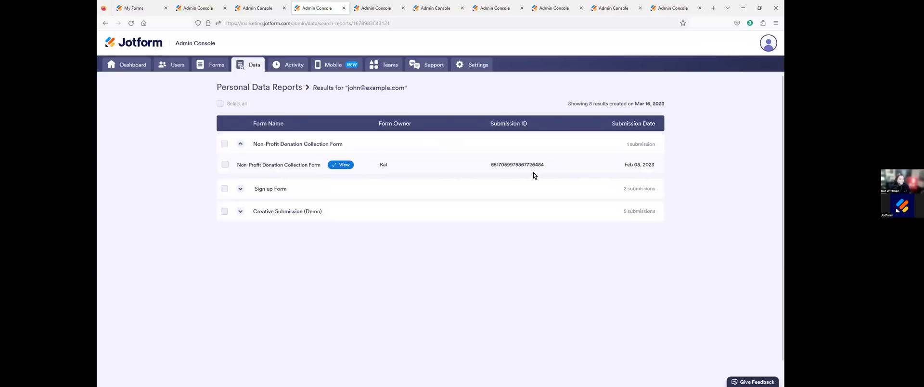
{"action": "mouse_move", "coordinate": [510, 162]}
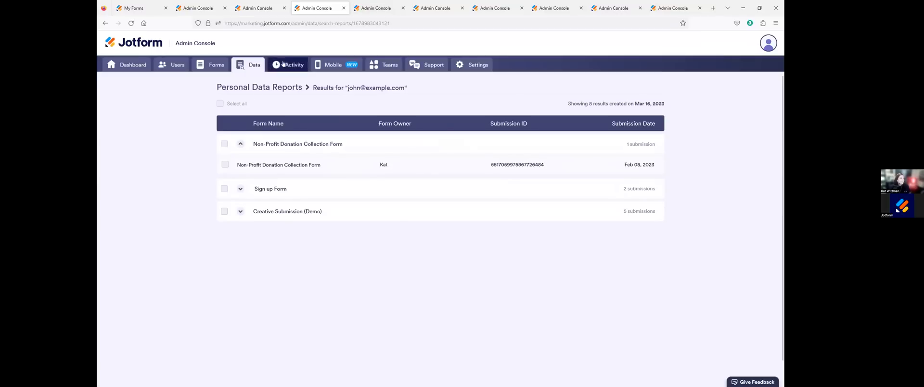
- Open the activity log in the next browser tab and examine its date range and user filter options
{"action": "left_click", "coordinate": [380, 7]}
{"action": "left_click", "coordinate": [294, 67]}
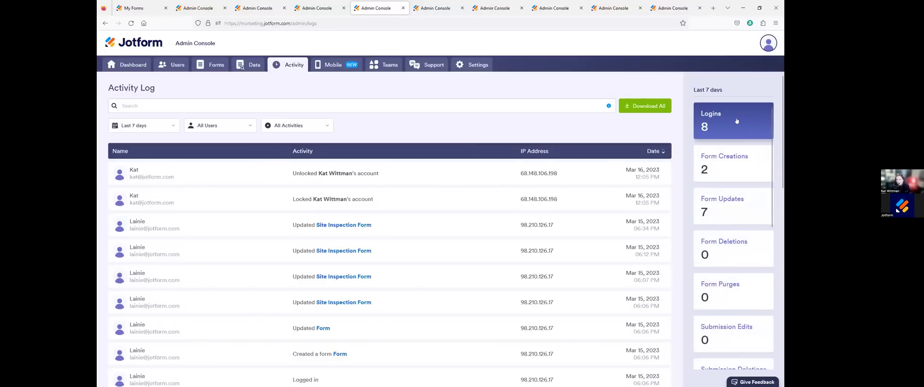
{"action": "left_click", "coordinate": [151, 129]}
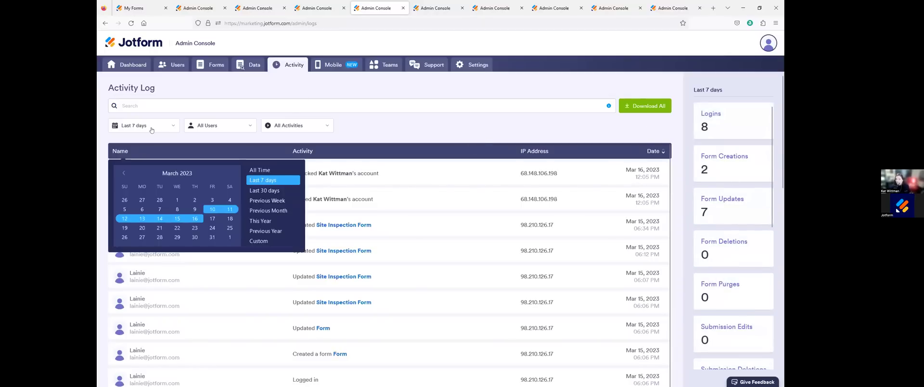
{"action": "left_click", "coordinate": [241, 129]}
{"action": "left_click", "coordinate": [241, 129]}
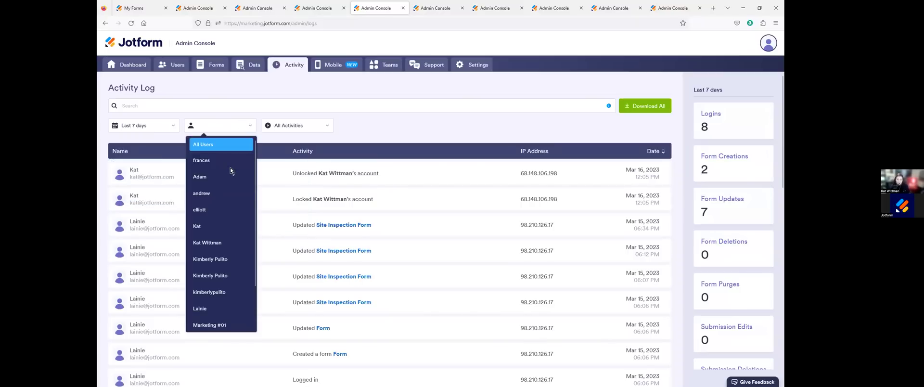
{"action": "left_click", "coordinate": [362, 127]}
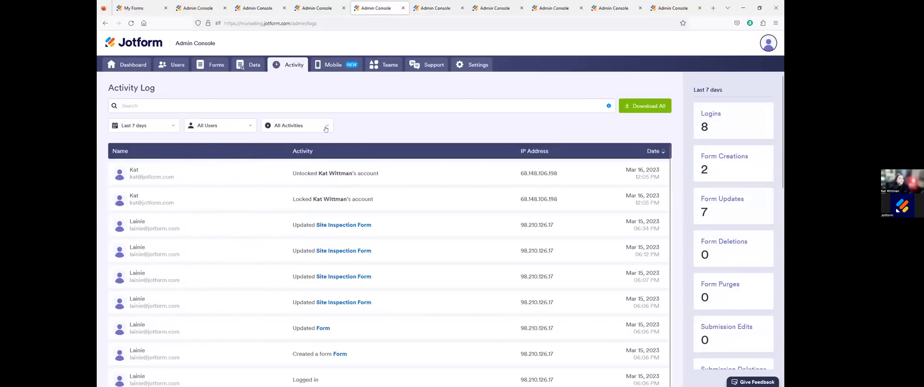
- Filter the activity log by Form Updates, switch the filter to Logins, and open the list of users to filter by
{"action": "left_click", "coordinate": [327, 127]}
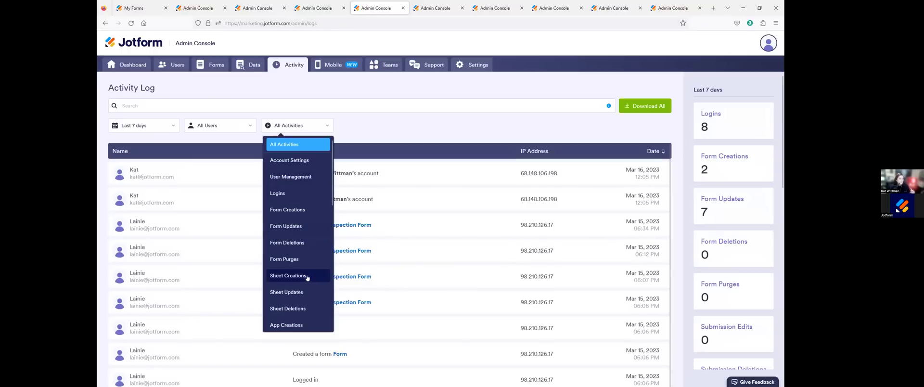
{"action": "left_click", "coordinate": [295, 225]}
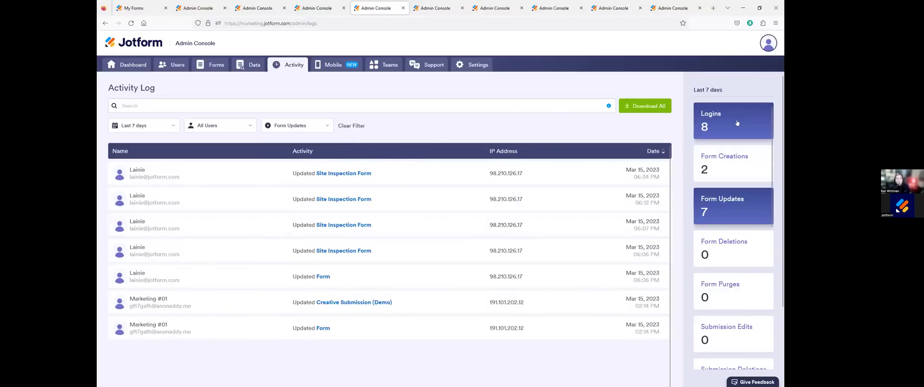
{"action": "left_click", "coordinate": [738, 137]}
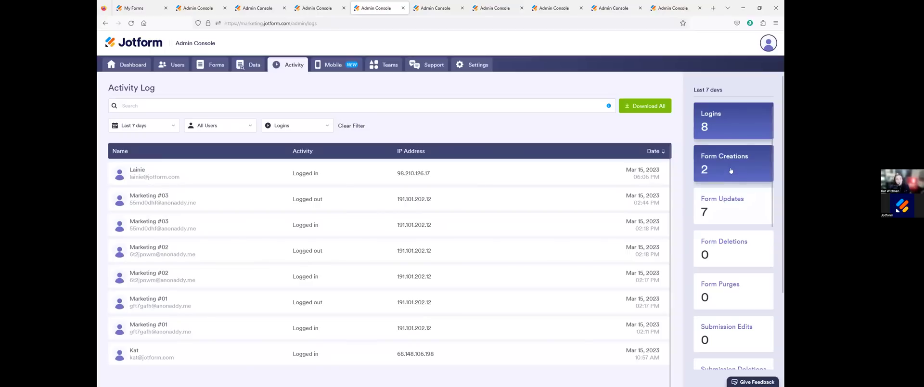
{"action": "left_click", "coordinate": [218, 126]}
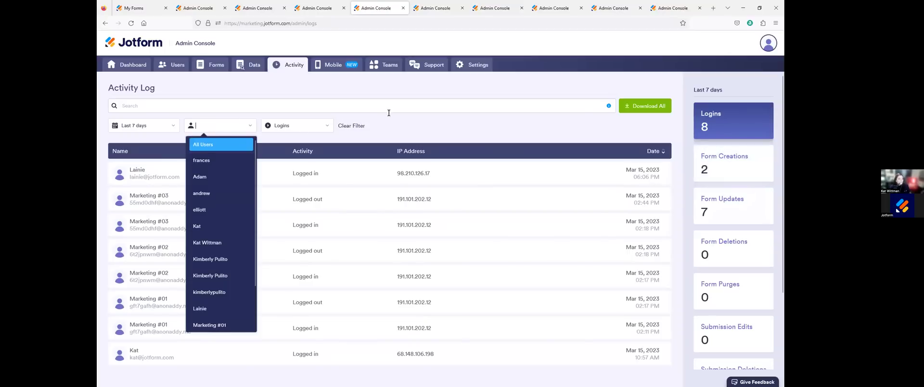
- Close the user filter list and examine the activity log's searchable fields and its download formats
{"action": "left_click", "coordinate": [366, 97]}
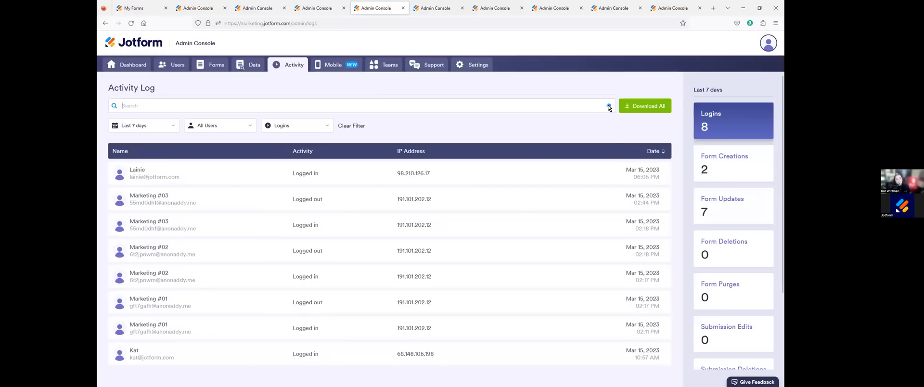
{"action": "mouse_move", "coordinate": [609, 107]}
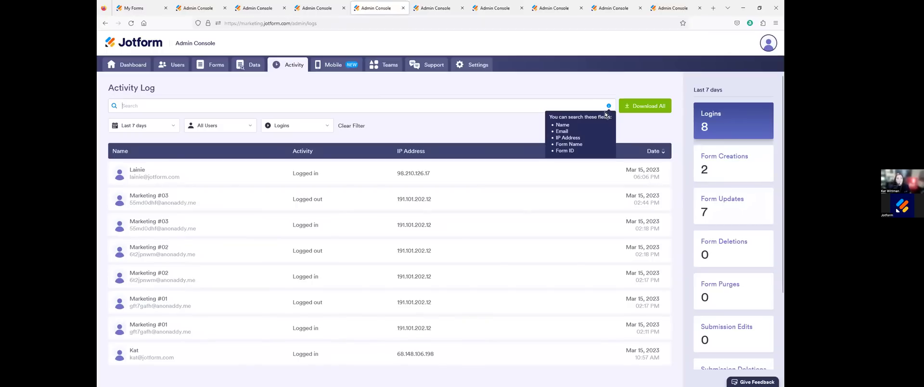
{"action": "left_click", "coordinate": [657, 107]}
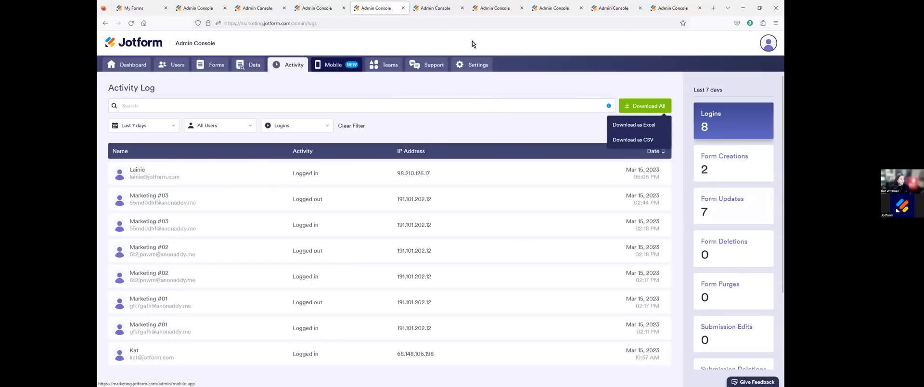
- Close the duplicate activity log tab and examine the Jotform Enterprise Mobile page
{"action": "left_click", "coordinate": [437, 8]}
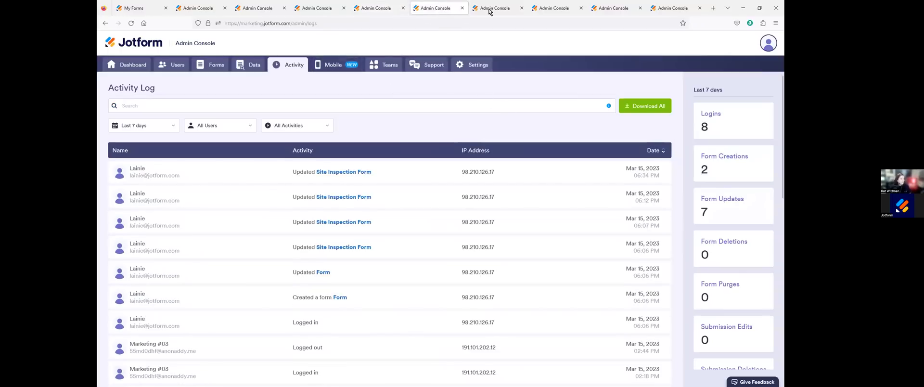
{"action": "left_click", "coordinate": [462, 8]}
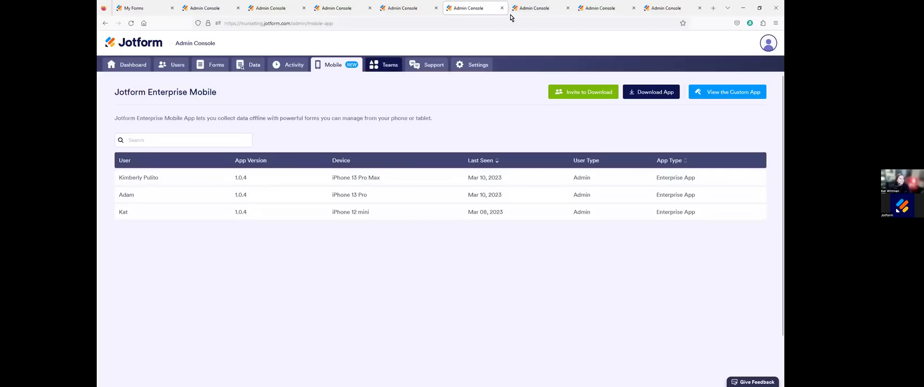
- Examine the Teams page, checking the Volunteer Management team's options and the bulk action offered for all selected teams, and clear the selection
{"action": "left_click", "coordinate": [527, 10]}
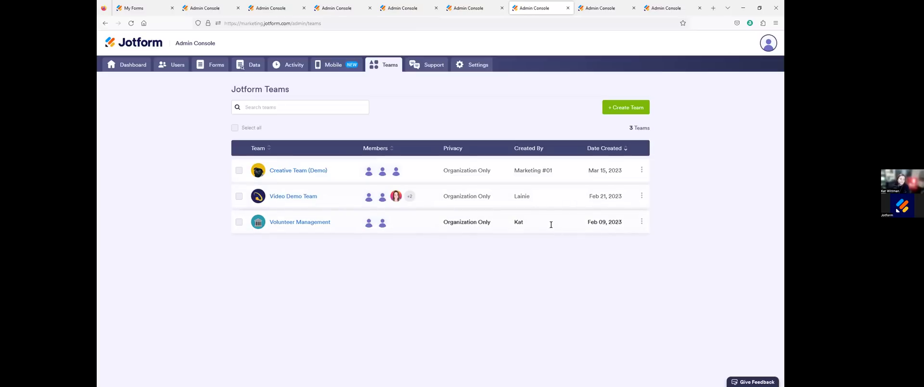
{"action": "left_click", "coordinate": [641, 221]}
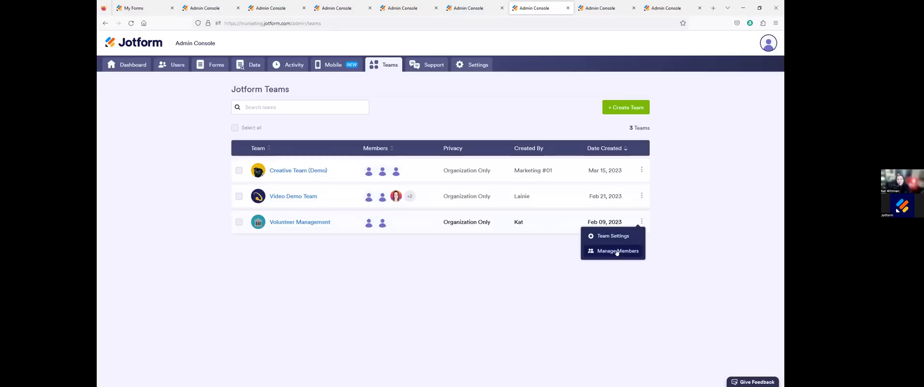
{"action": "left_click", "coordinate": [696, 139]}
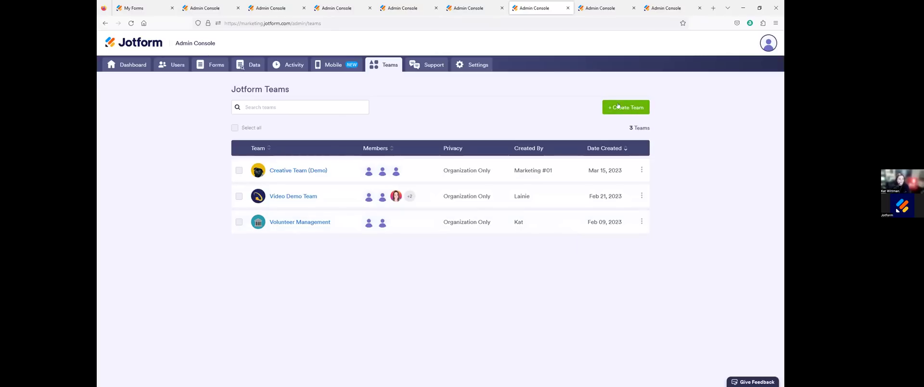
{"action": "left_click", "coordinate": [235, 128]}
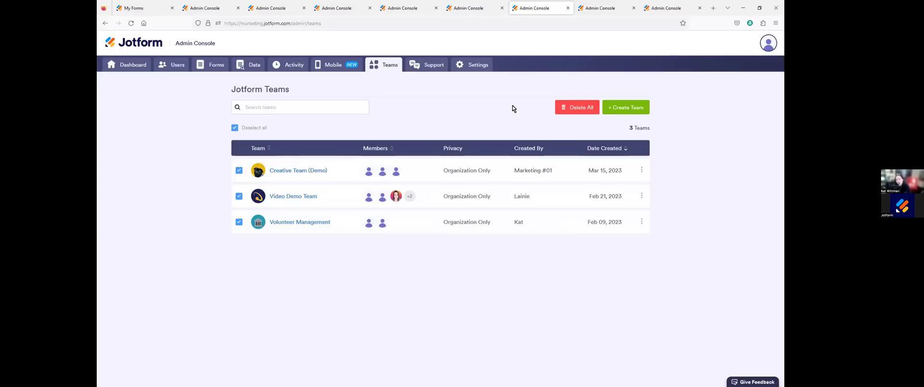
{"action": "left_click", "coordinate": [235, 128]}
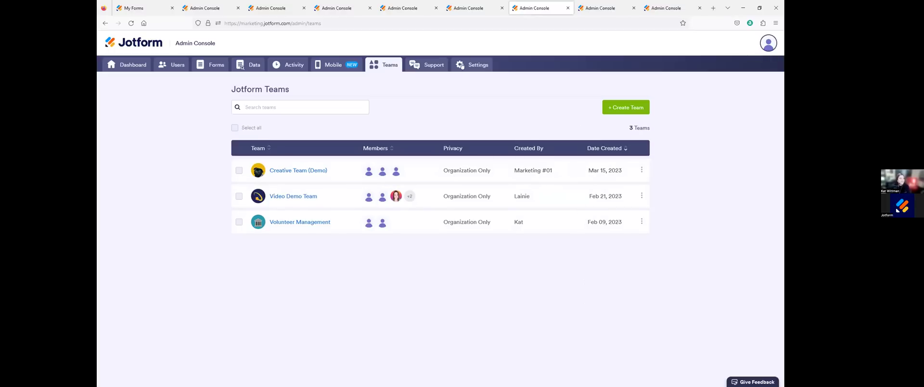
- Open the Support page in the next browser tab, examine the form for submitting a support request, and close it
{"action": "left_click", "coordinate": [599, 8]}
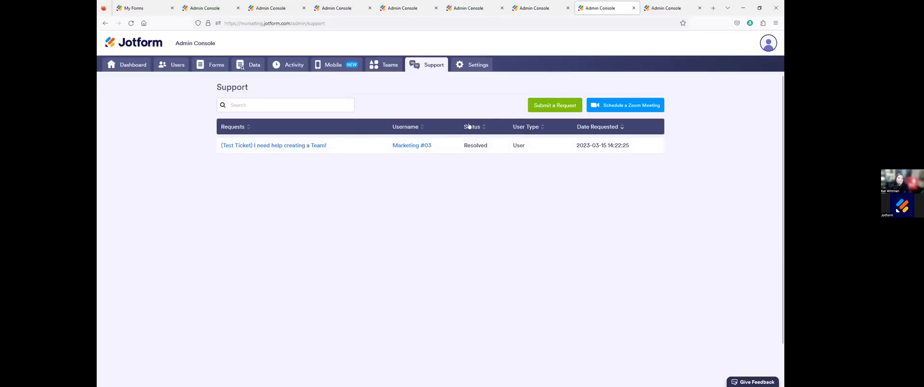
{"action": "left_click", "coordinate": [564, 109]}
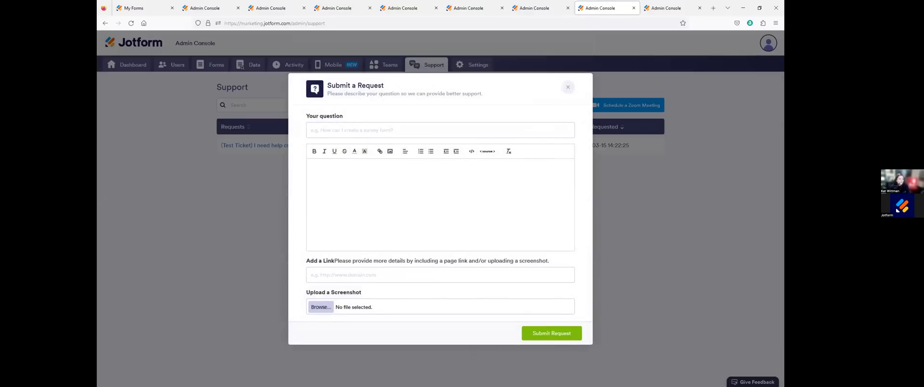
{"action": "left_click", "coordinate": [566, 90]}
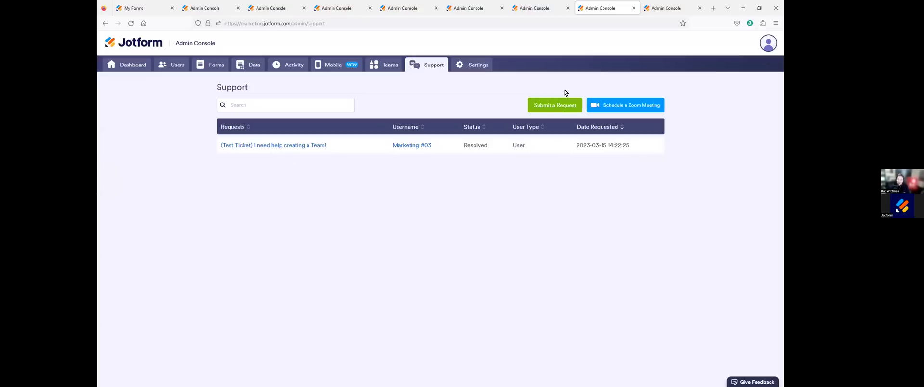
- Open the Zoom support meeting scheduler and examine the time slots for Monday, March 20
{"action": "left_click", "coordinate": [609, 106]}
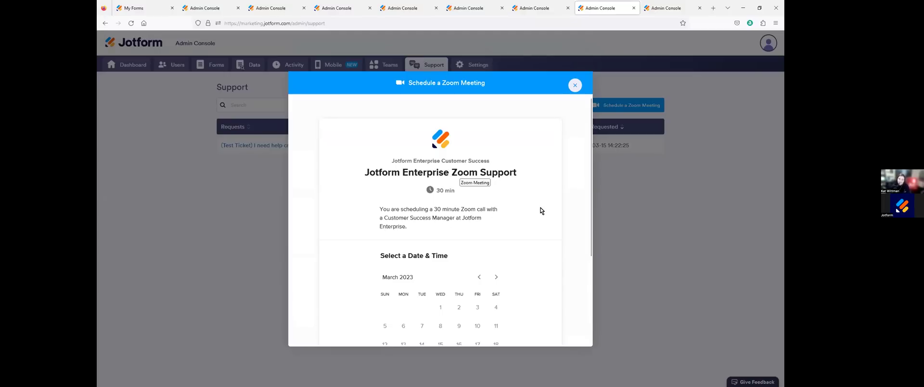
{"action": "scroll", "coordinate": [541, 210], "scroll_direction": "down", "scroll_amount": 3}
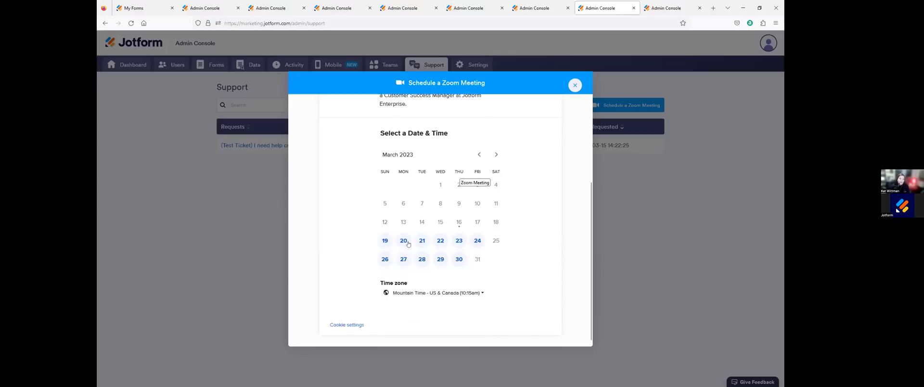
{"action": "left_click", "coordinate": [436, 292]}
{"action": "left_click", "coordinate": [404, 240]}
{"action": "left_click", "coordinate": [403, 242]}
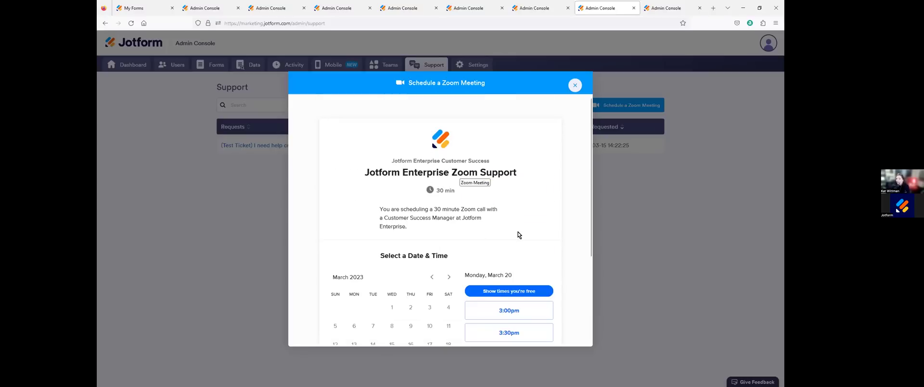
{"action": "scroll", "coordinate": [522, 227], "scroll_direction": "down", "scroll_amount": 2}
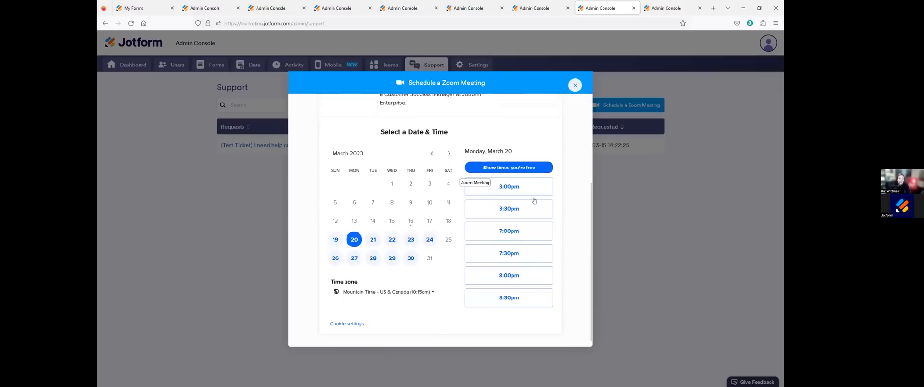
- Examine the meeting time slots for Wednesday, March 22, and close the scheduler without booking
{"action": "left_click", "coordinate": [392, 241]}
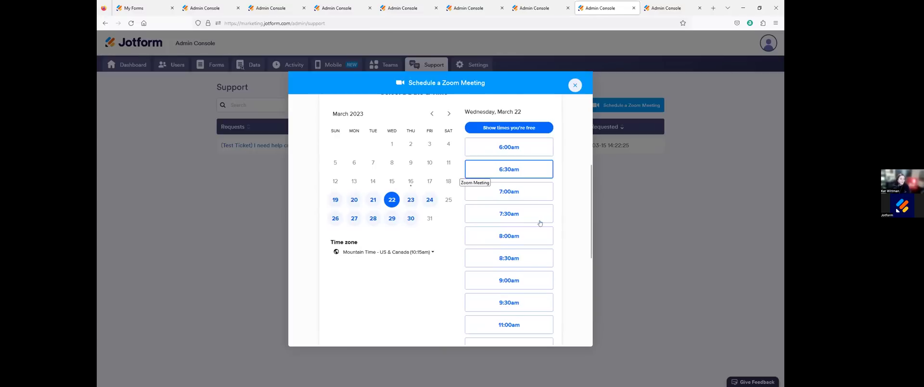
{"action": "scroll", "coordinate": [537, 236], "scroll_direction": "down", "scroll_amount": 3}
{"action": "scroll", "coordinate": [530, 263], "scroll_direction": "down", "scroll_amount": 2}
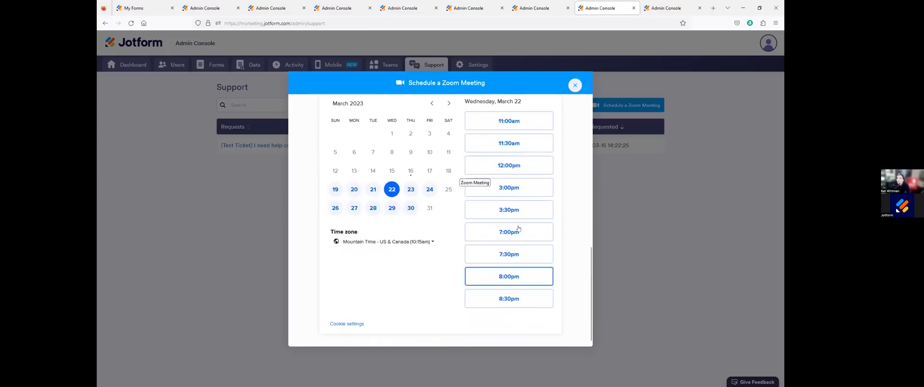
{"action": "scroll", "coordinate": [547, 207], "scroll_direction": "up", "scroll_amount": 4}
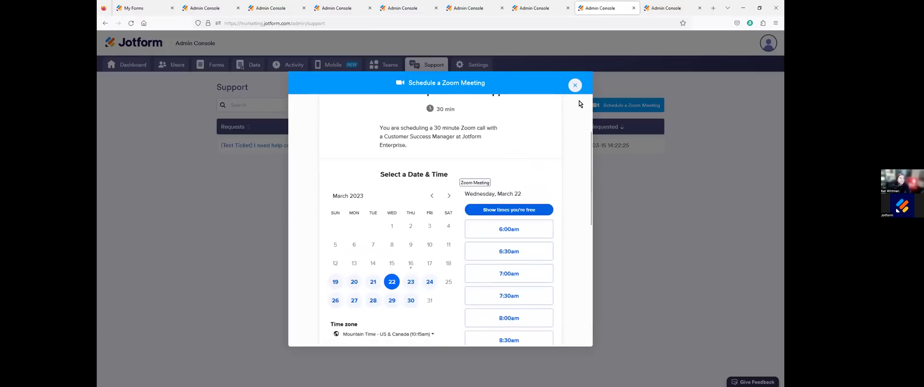
{"action": "left_click", "coordinate": [574, 87]}
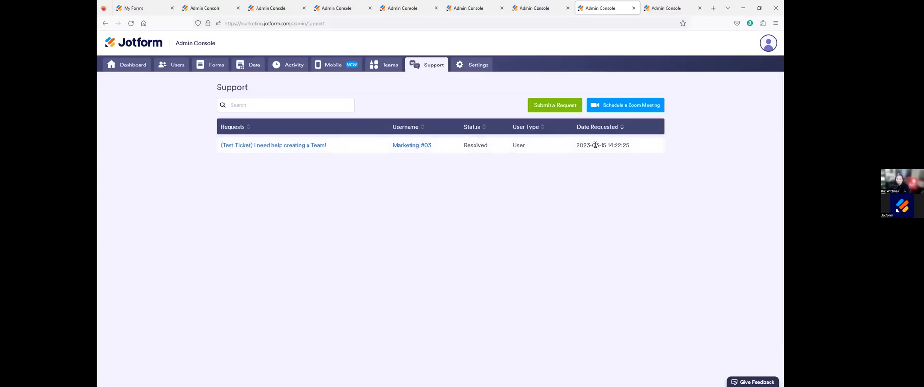
- Open the test ticket about creating a team, read its conversation and reply area, and close its browser tab
{"action": "left_click", "coordinate": [313, 145]}
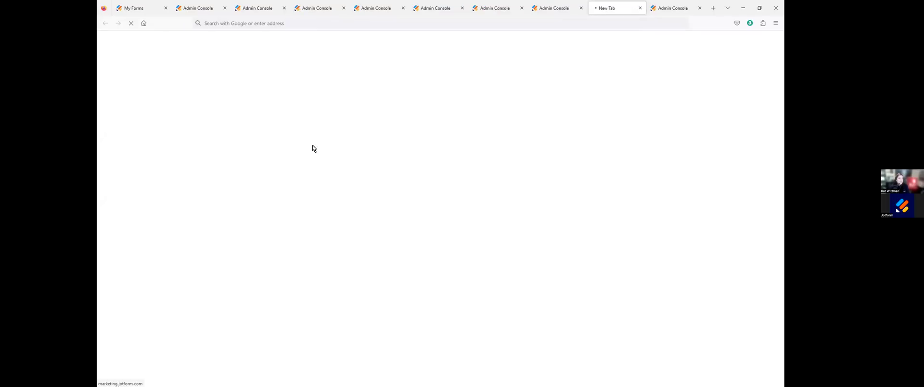
{"action": "scroll", "coordinate": [528, 188], "scroll_direction": "down", "scroll_amount": 4}
{"action": "scroll", "coordinate": [547, 237], "scroll_direction": "up", "scroll_amount": 3}
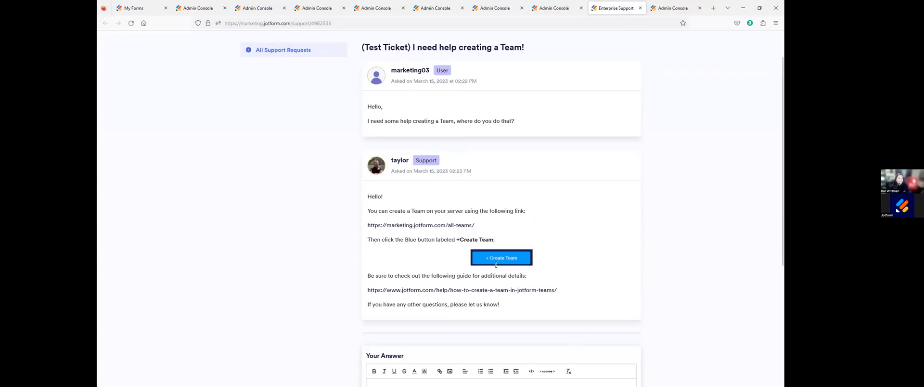
{"action": "scroll", "coordinate": [602, 242], "scroll_direction": "down", "scroll_amount": 2}
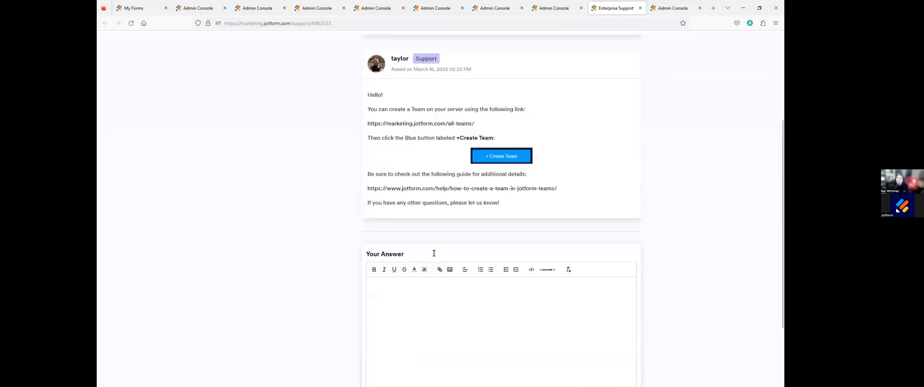
{"action": "scroll", "coordinate": [434, 254], "scroll_direction": "down", "scroll_amount": 1}
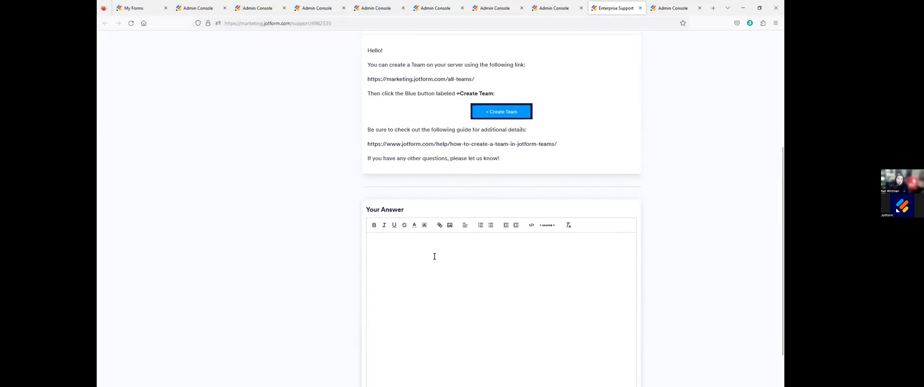
{"action": "scroll", "coordinate": [433, 254], "scroll_direction": "up", "scroll_amount": 4}
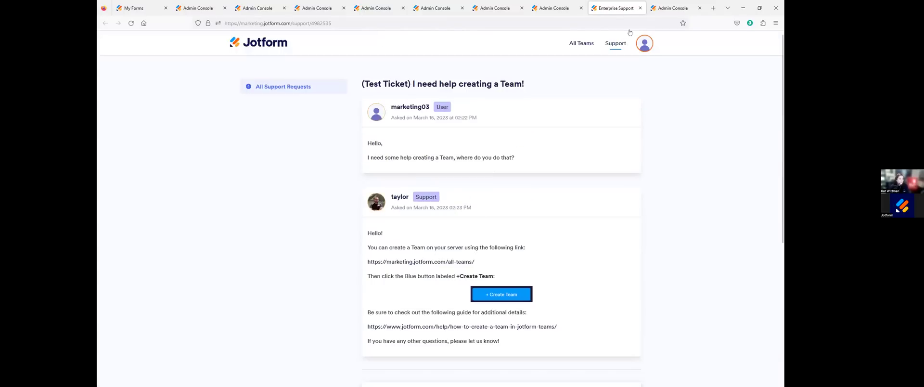
{"action": "left_click", "coordinate": [639, 9]}
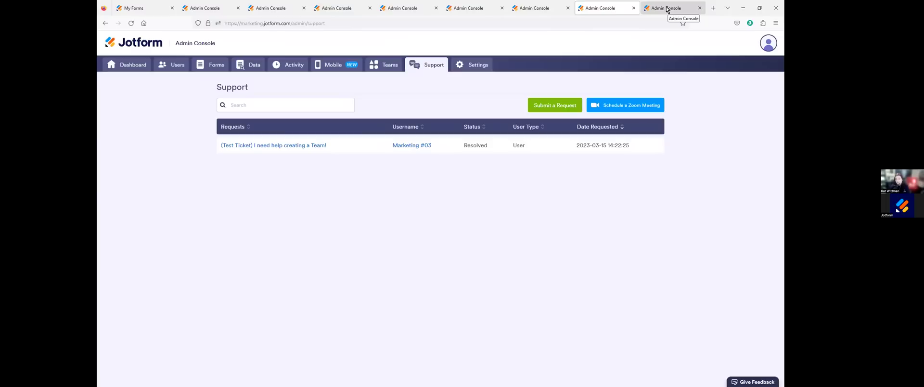
- Examine the Settings page's branding, company name, single sign-on, IP address restriction, support forum and Jotform Teams options
{"action": "left_click", "coordinate": [477, 68]}
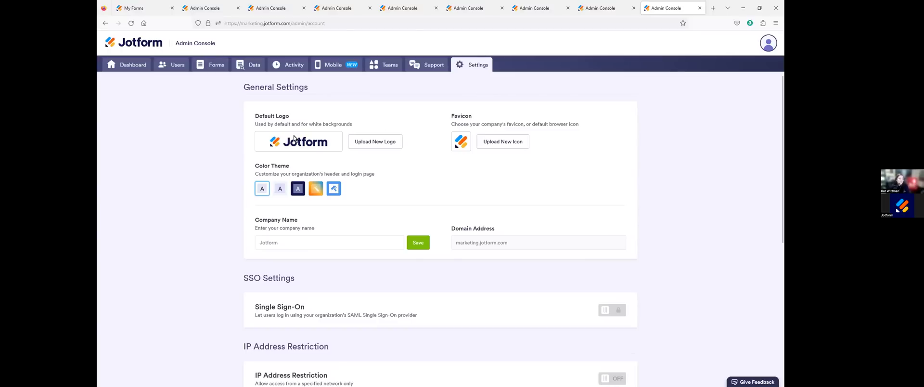
{"action": "scroll", "coordinate": [476, 217], "scroll_direction": "down", "scroll_amount": 1}
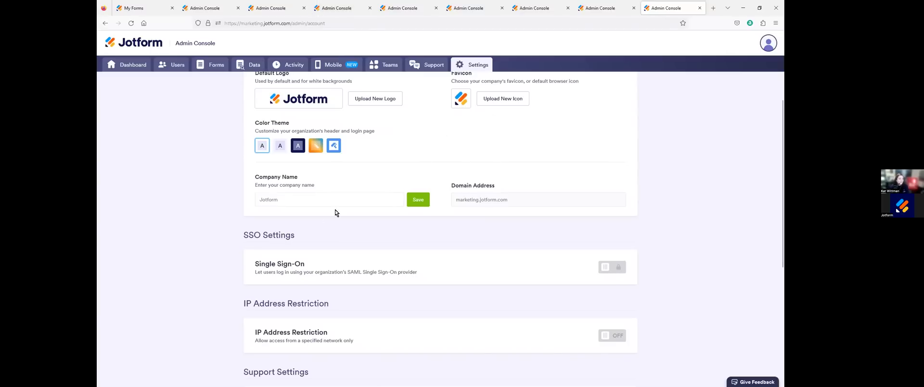
{"action": "left_click", "coordinate": [373, 199]}
{"action": "scroll", "coordinate": [685, 159], "scroll_direction": "down", "scroll_amount": 2}
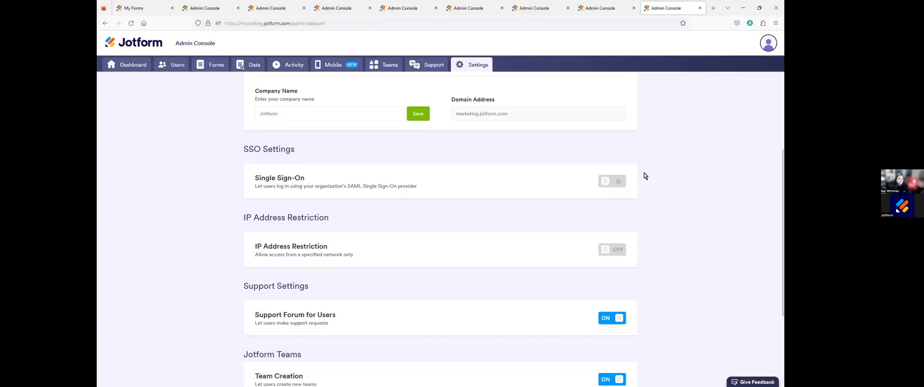
{"action": "scroll", "coordinate": [680, 169], "scroll_direction": "down", "scroll_amount": 2}
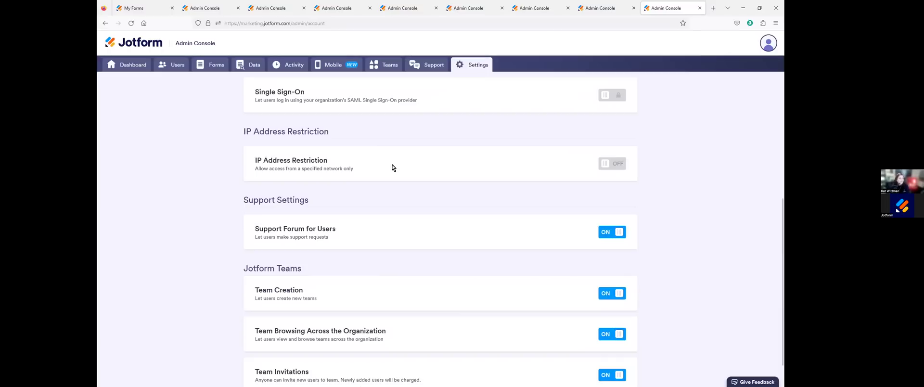
{"action": "scroll", "coordinate": [619, 181], "scroll_direction": "down", "scroll_amount": 2}
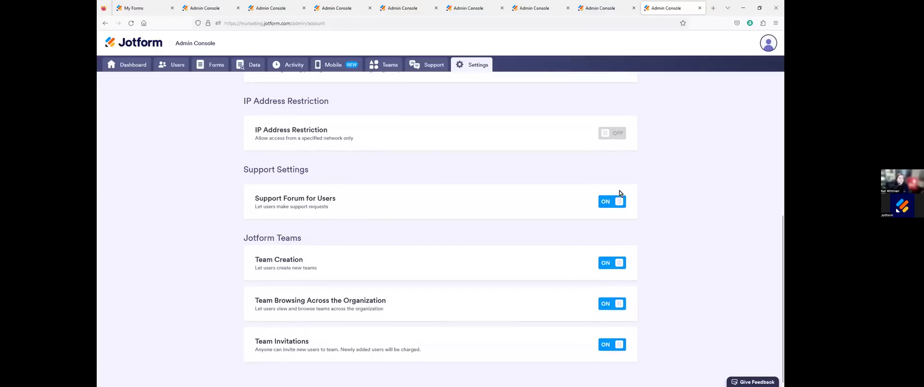
{"action": "left_click", "coordinate": [610, 204]}
{"action": "left_click", "coordinate": [613, 267]}
{"action": "scroll", "coordinate": [473, 184], "scroll_direction": "up", "scroll_amount": 5}
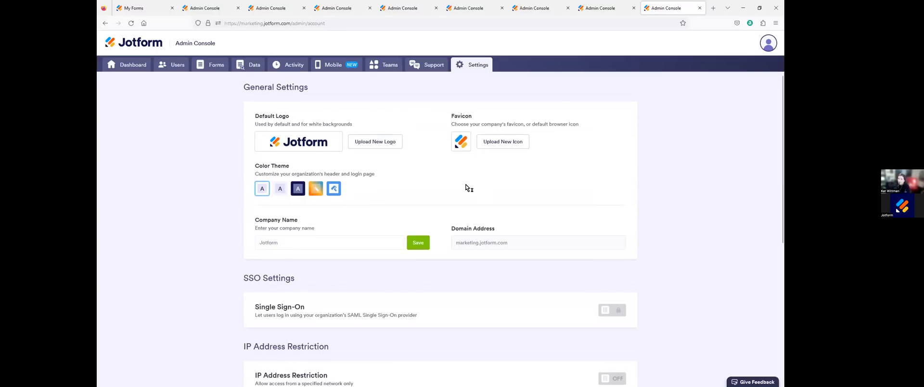
- Return to the Users page, switch to the full-screen presentation, and advance to the Questions? slide
{"action": "left_click", "coordinate": [220, 6]}
{"action": "key", "text": "ctrl+Tab"}
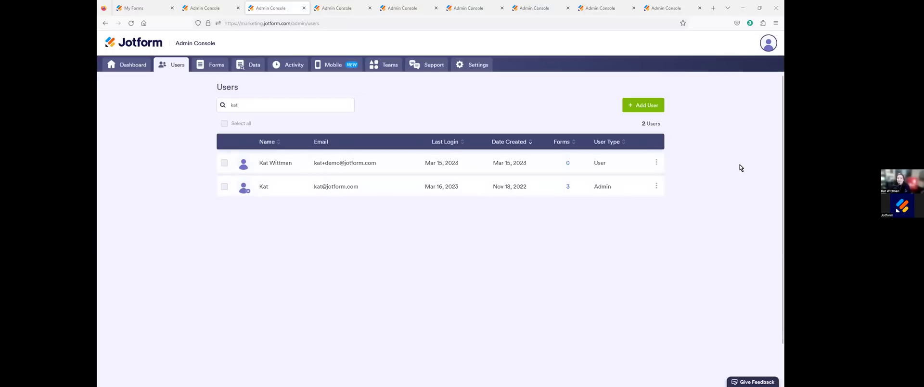
{"action": "key", "text": "alt+Tab"}
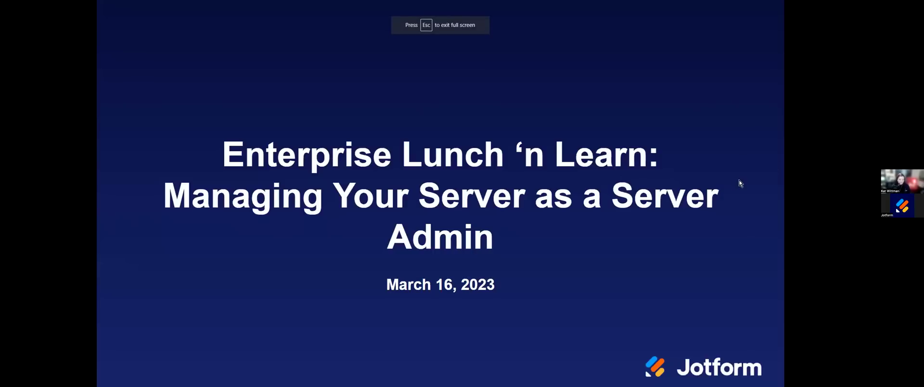
{"action": "key", "text": "Right"}
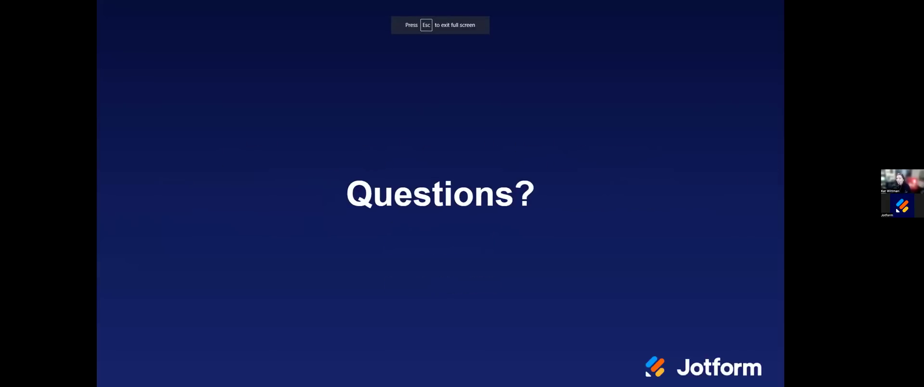